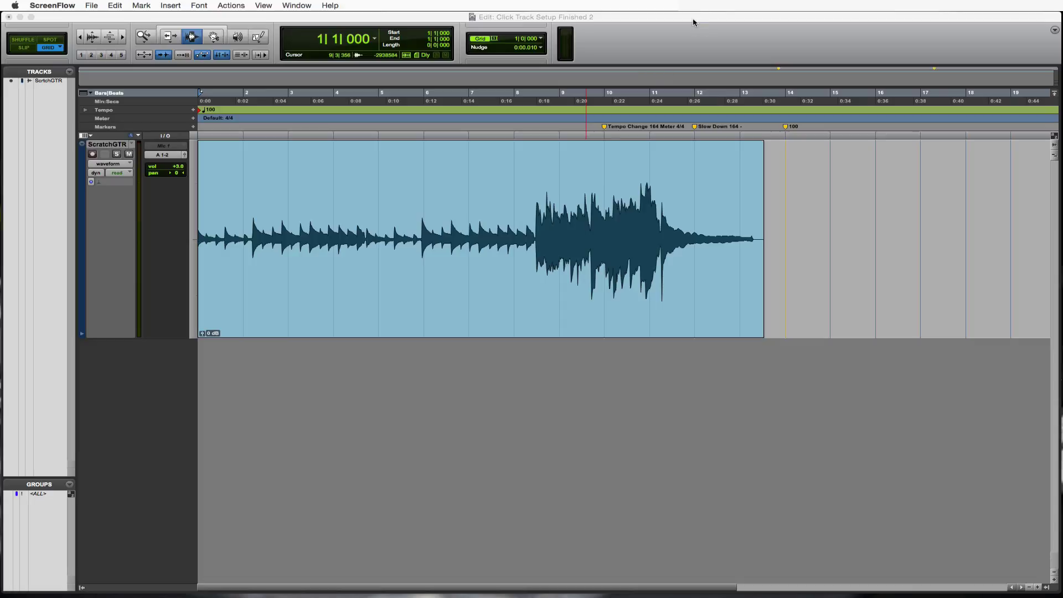
- Create a click track in the Click Track Setup Finished 2 session and move it above the ScratchGTR track
{"action": "left_click", "coordinate": [694, 21]}
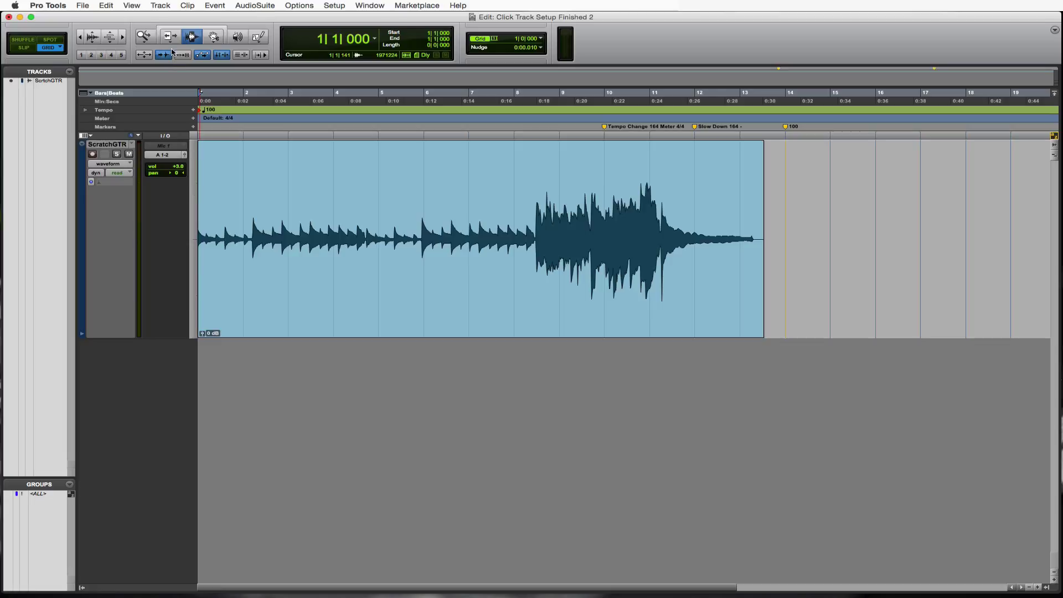
{"action": "left_click", "coordinate": [161, 5]}
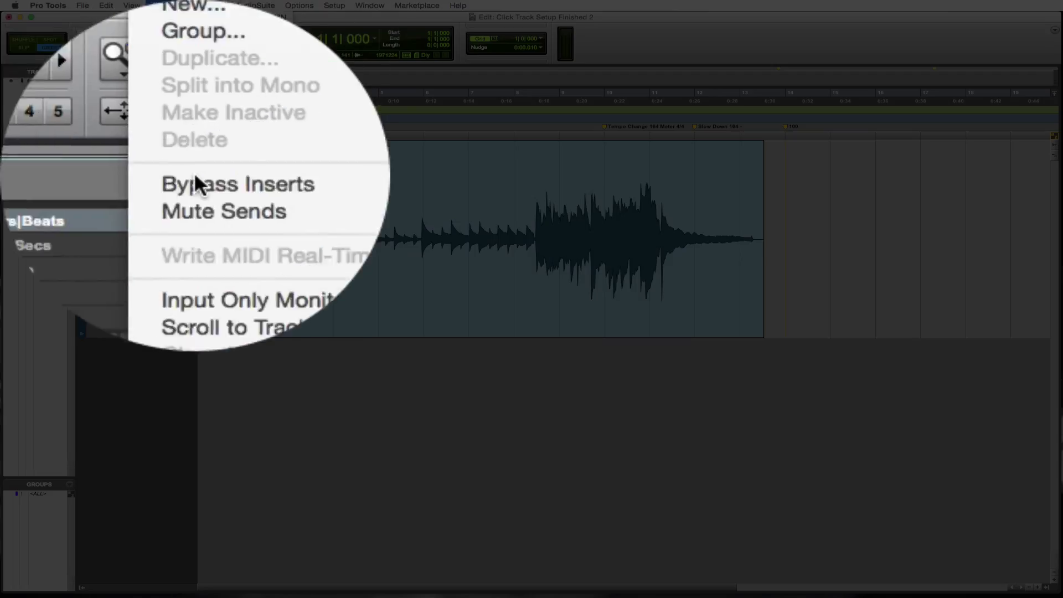
{"action": "left_click", "coordinate": [194, 172]}
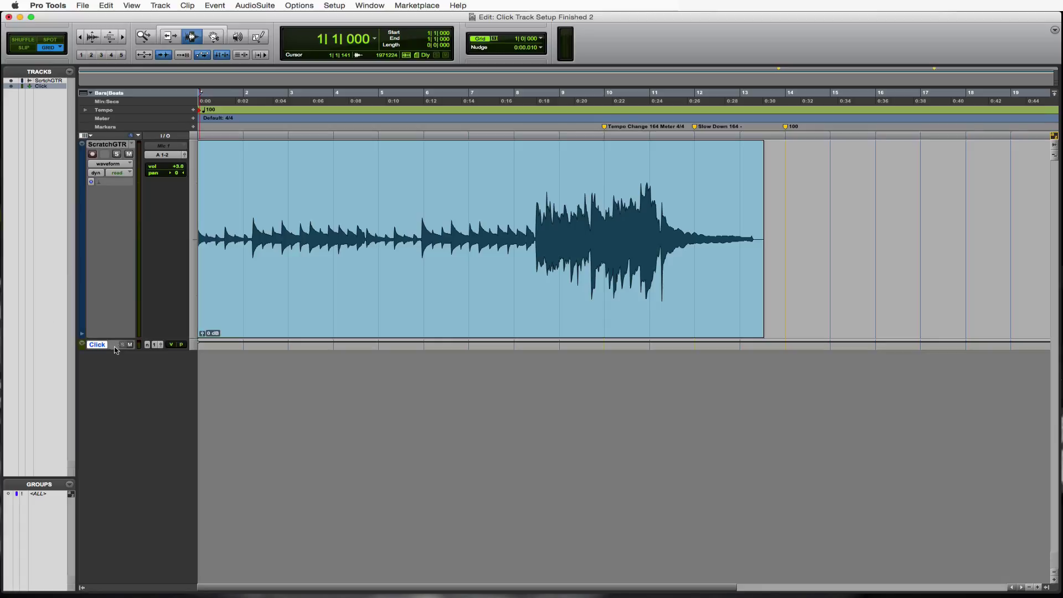
{"action": "left_click_drag", "start_coordinate": [116, 350], "coordinate": [109, 208]}
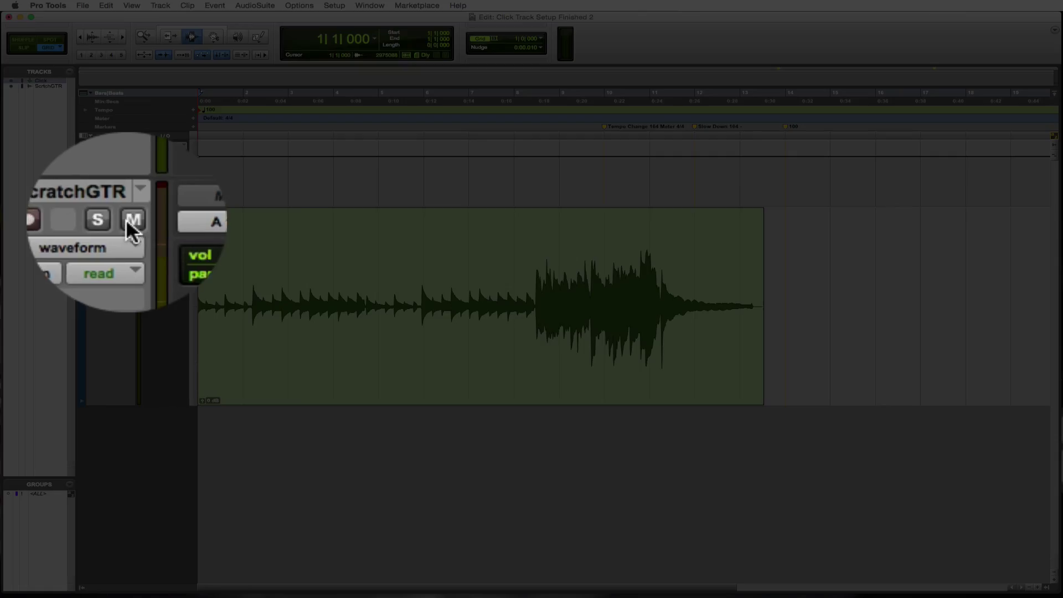
- Audition the click with the ScratchGTR track muted, and lower the Click track's volume to -9.2 dB
{"action": "left_click", "coordinate": [130, 222]}
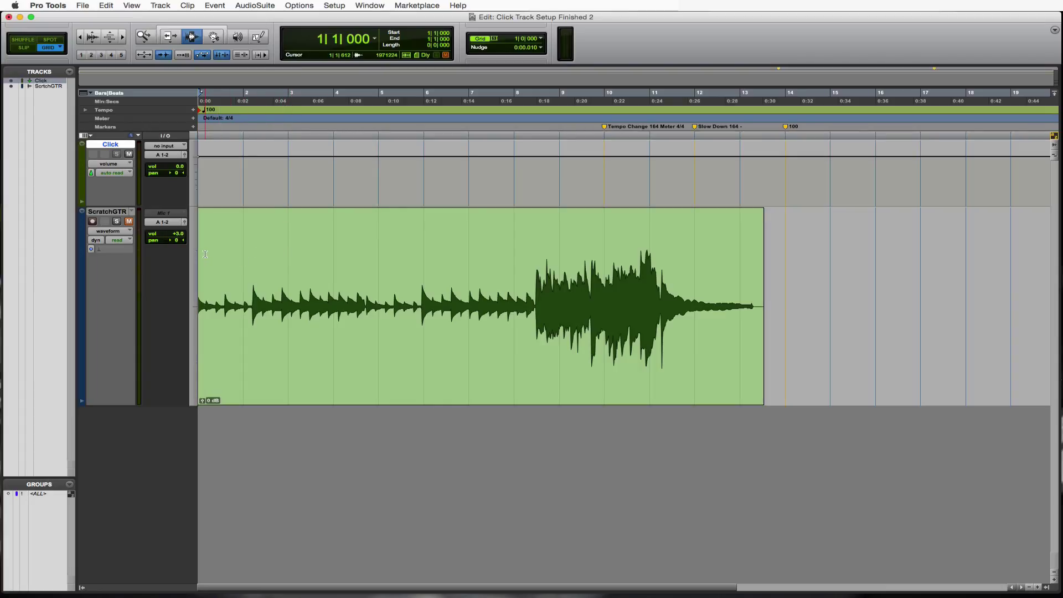
{"action": "key", "text": "space"}
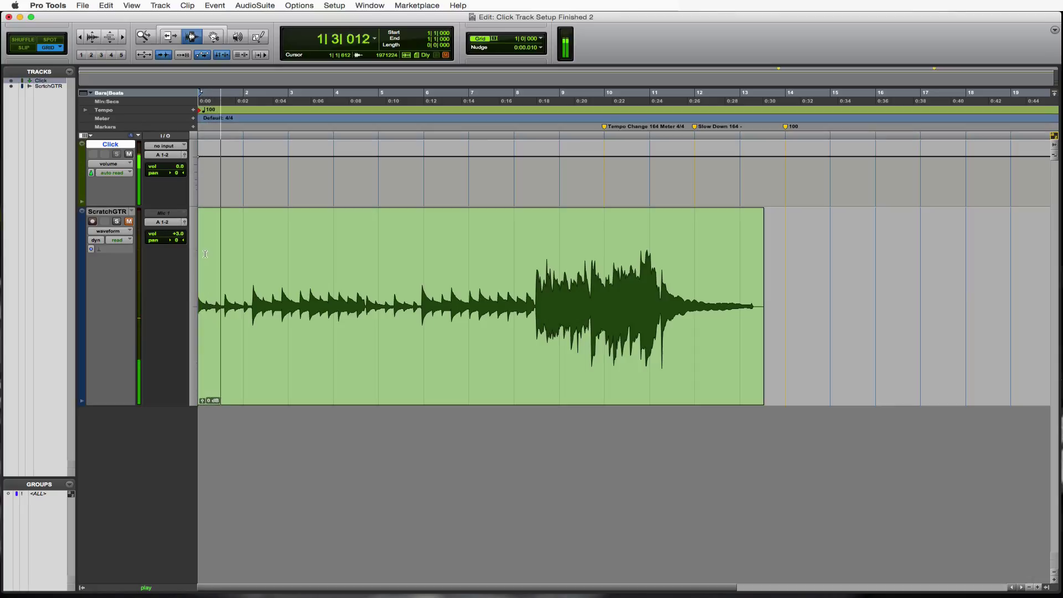
{"action": "key", "text": "space"}
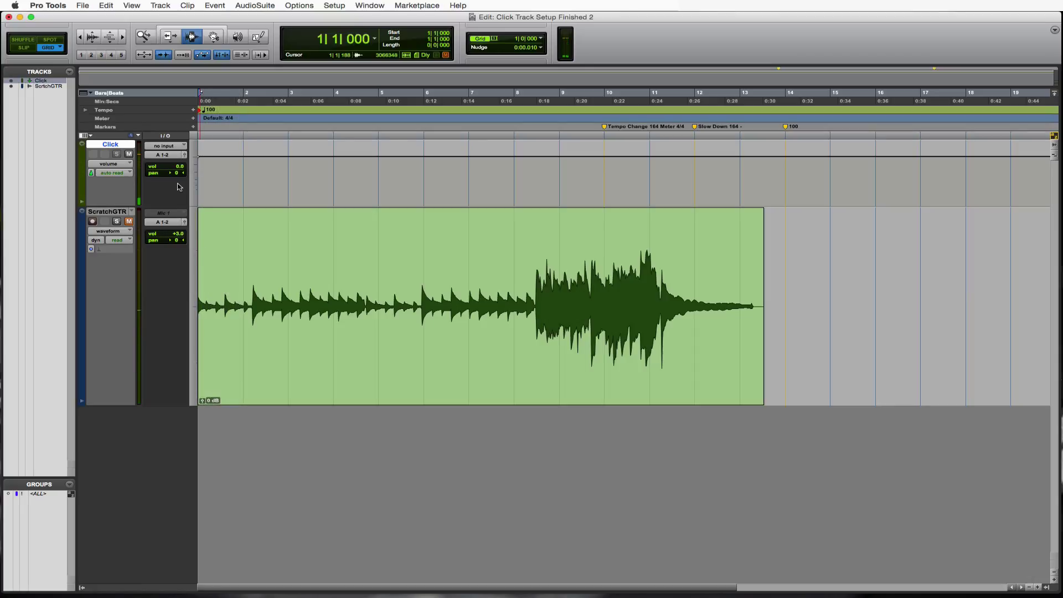
{"action": "left_click_drag", "start_coordinate": [176, 167], "coordinate": [174, 176]}
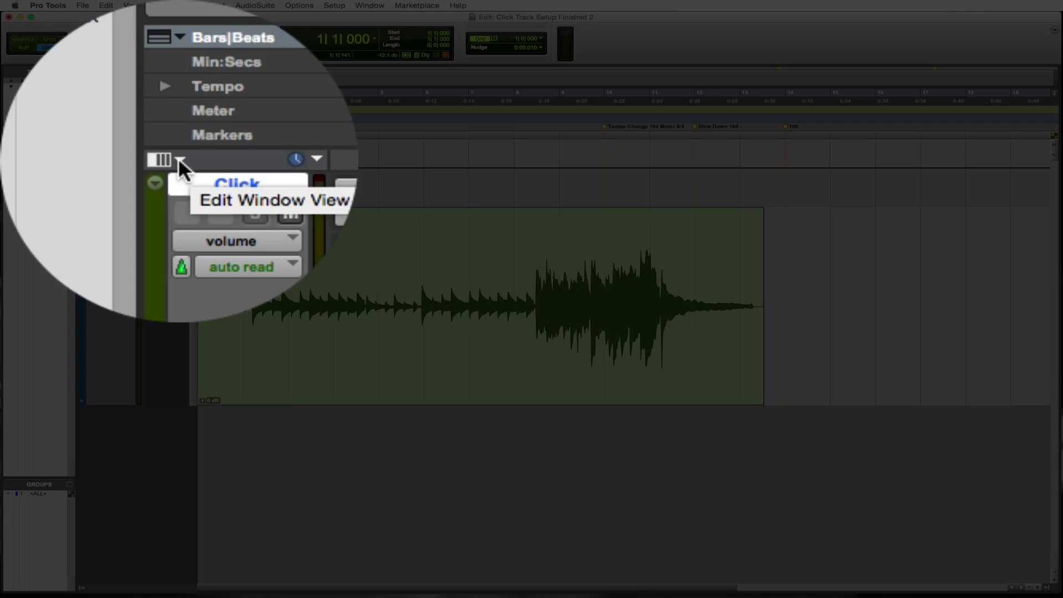
- Show the Inserts A-E column and open the Click track's Click II plug-in, auditioning its accented click
{"action": "left_click", "coordinate": [92, 137]}
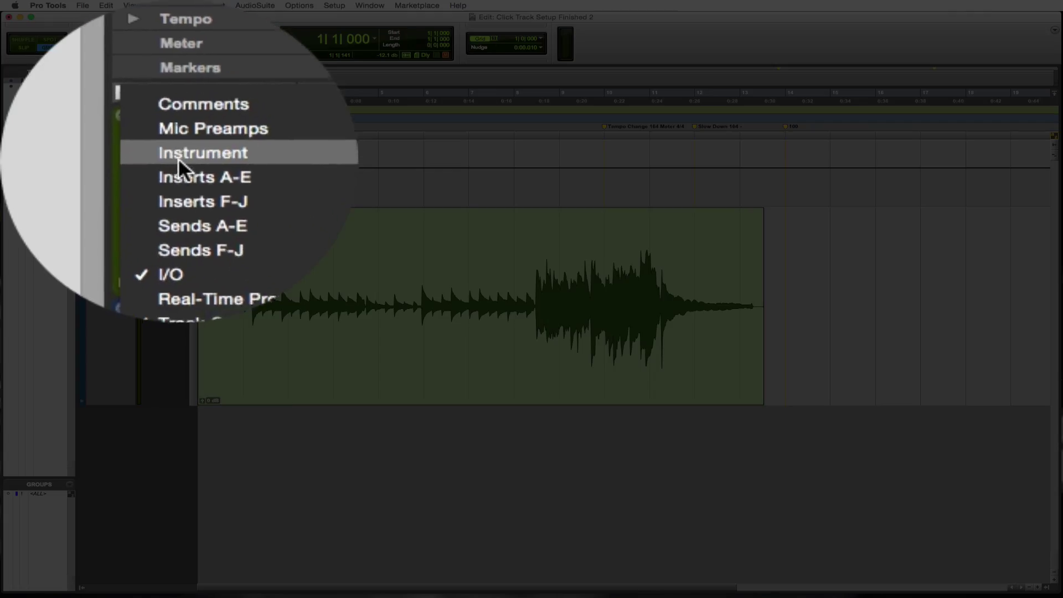
{"action": "left_click", "coordinate": [180, 167]}
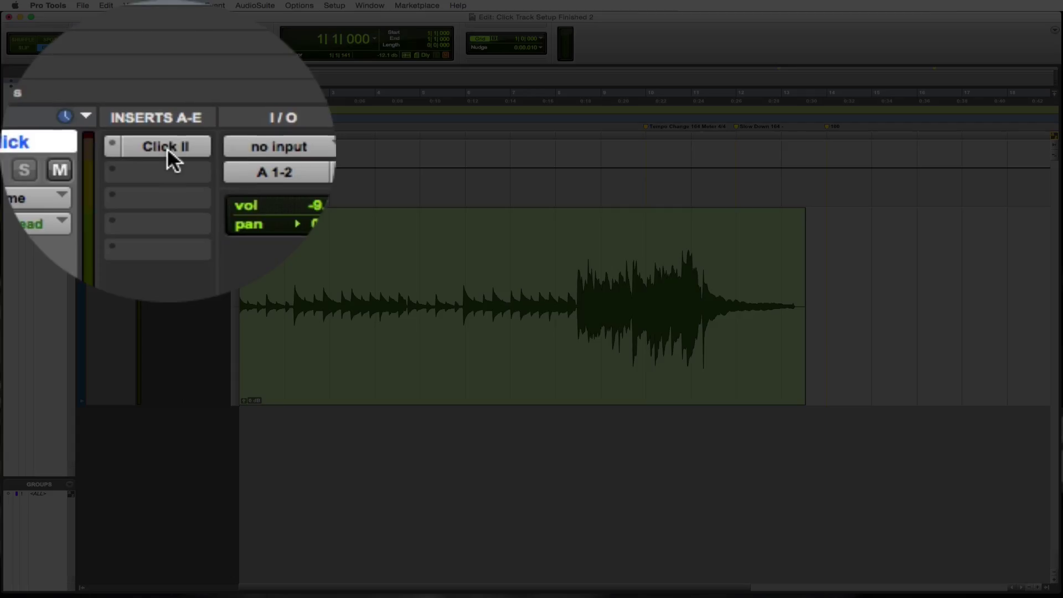
{"action": "left_click", "coordinate": [167, 147]}
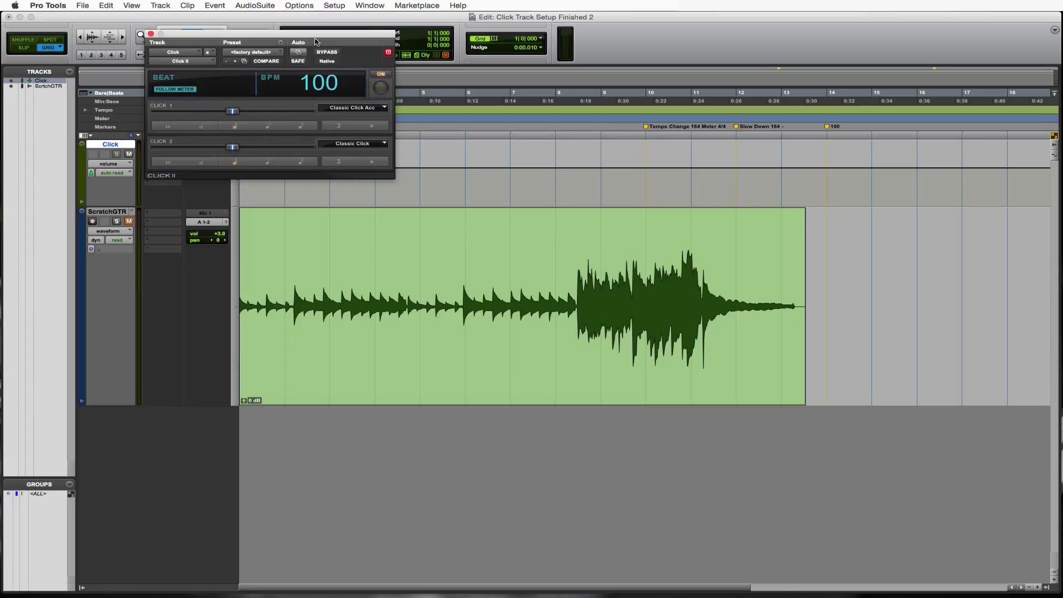
{"action": "left_click_drag", "start_coordinate": [318, 34], "coordinate": [513, 59]}
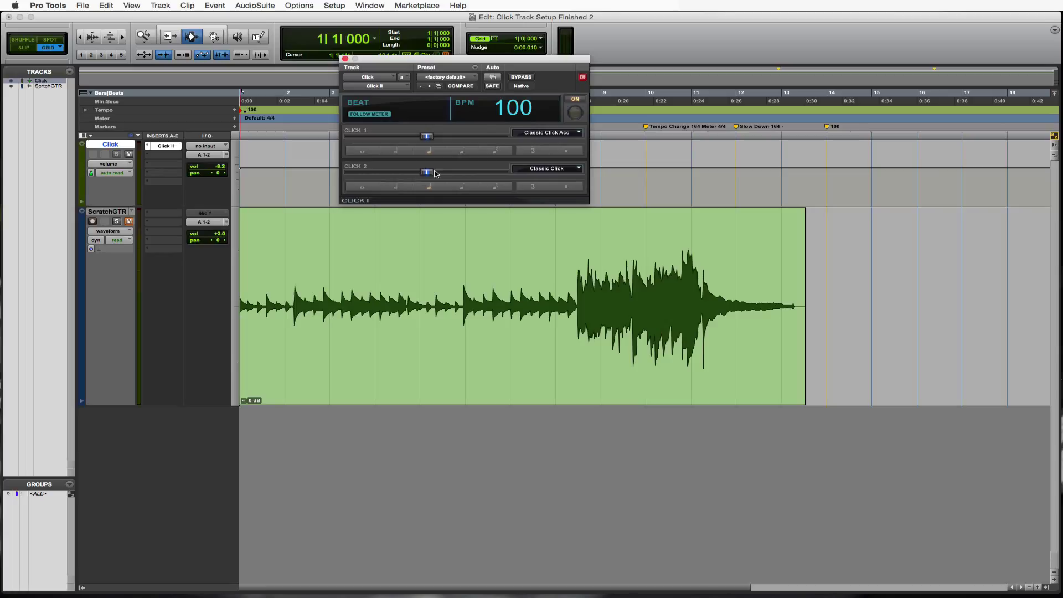
{"action": "key", "text": "space"}
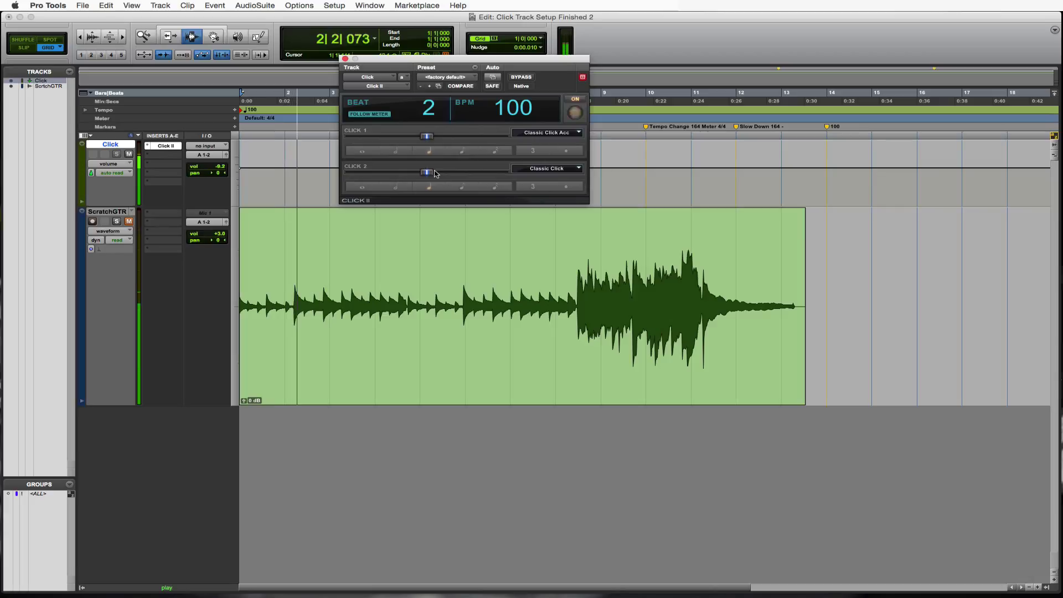
{"action": "key", "text": "space"}
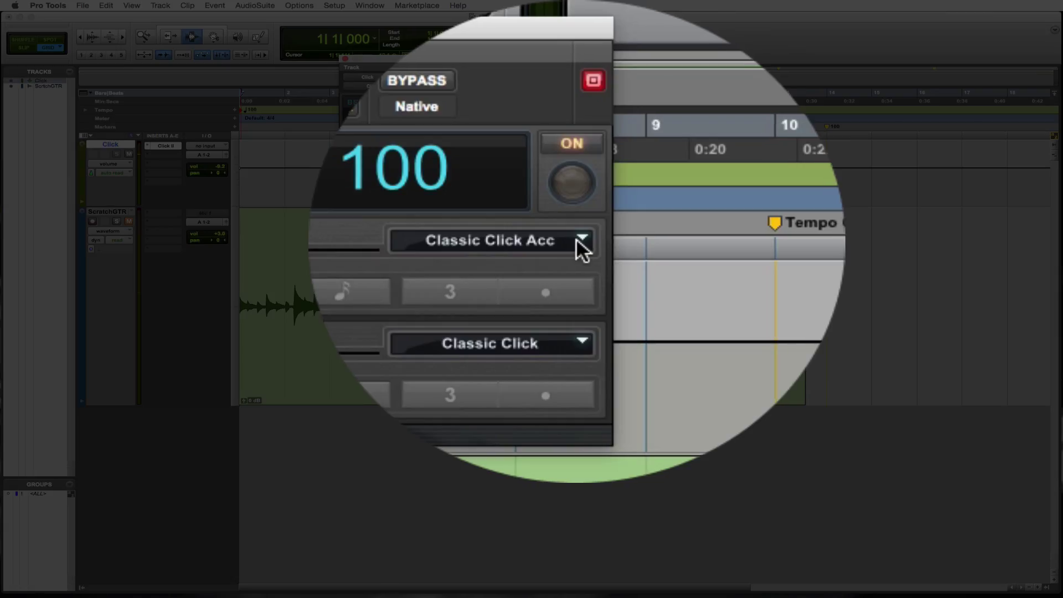
- Try Classic Click as the Click 1 sound in Click II and audition the unaccented click
{"action": "left_click", "coordinate": [577, 134]}
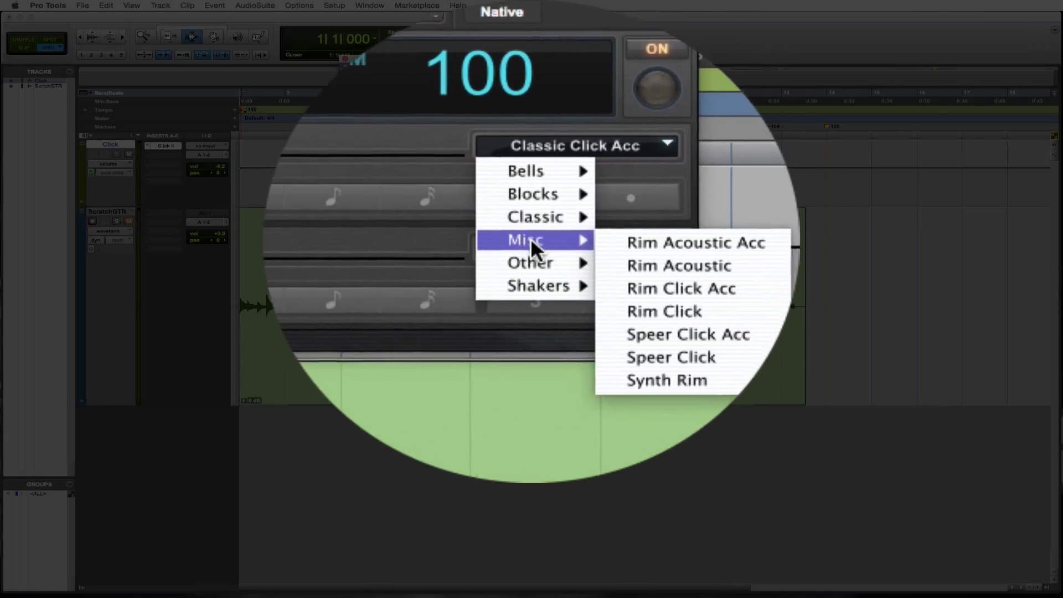
{"action": "left_click", "coordinate": [532, 237]}
{"action": "left_click", "coordinate": [631, 134]}
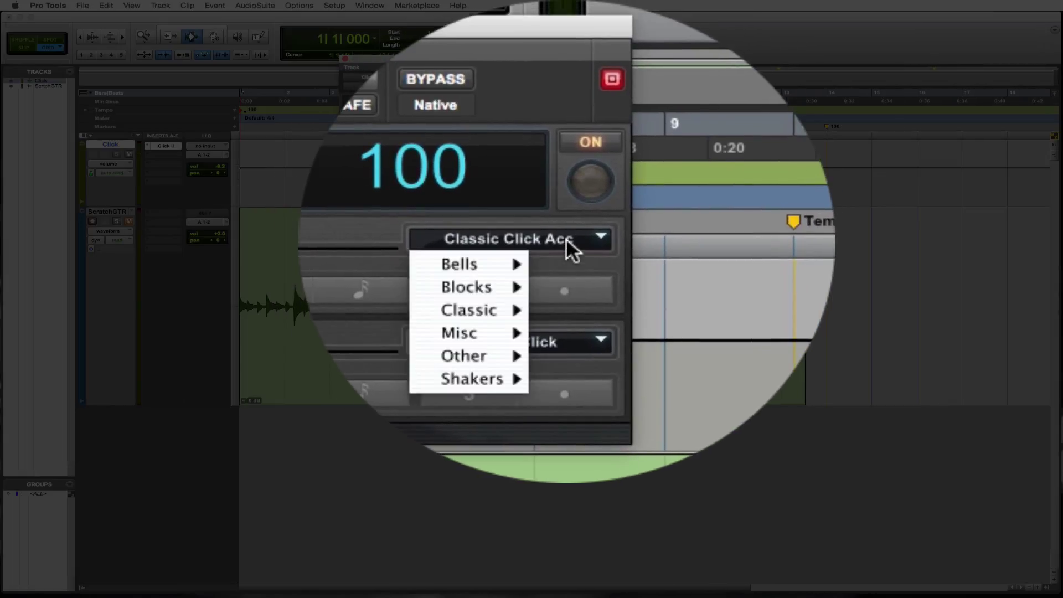
{"action": "mouse_move", "coordinate": [520, 209]}
{"action": "mouse_move", "coordinate": [534, 237]}
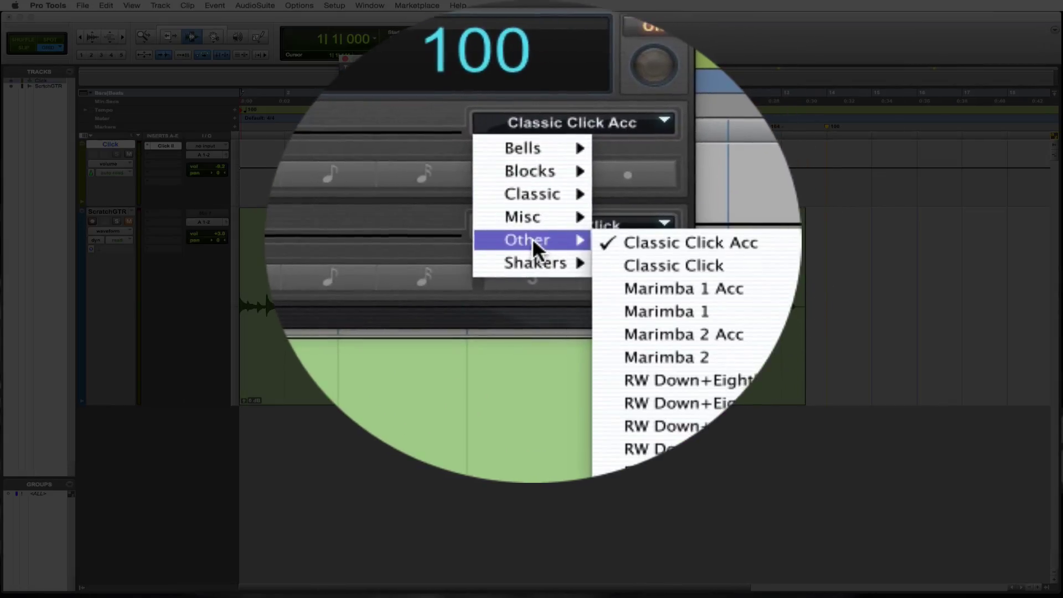
{"action": "left_click", "coordinate": [576, 241]}
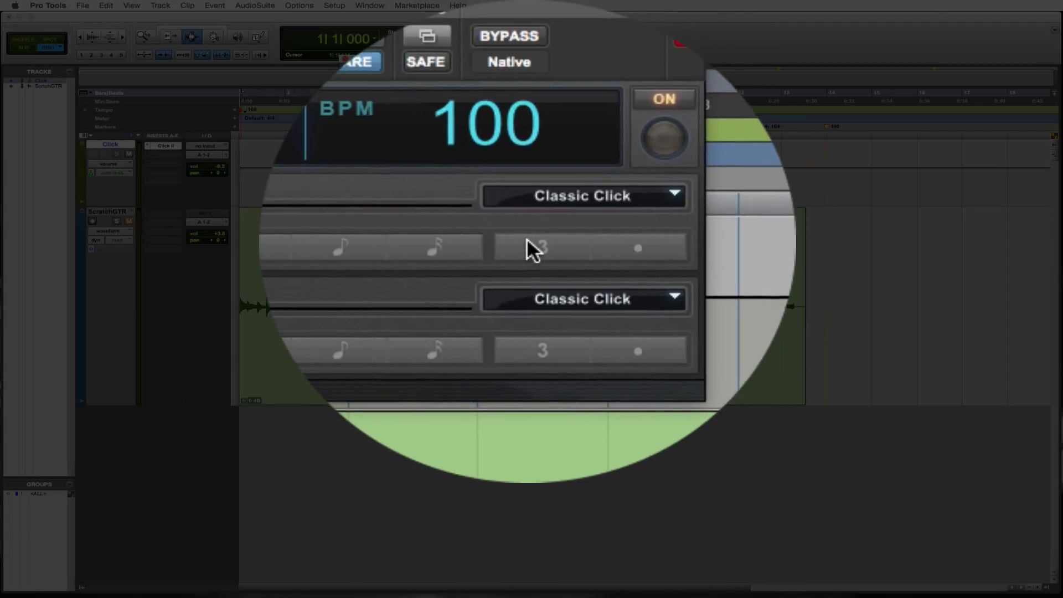
{"action": "key", "text": "space"}
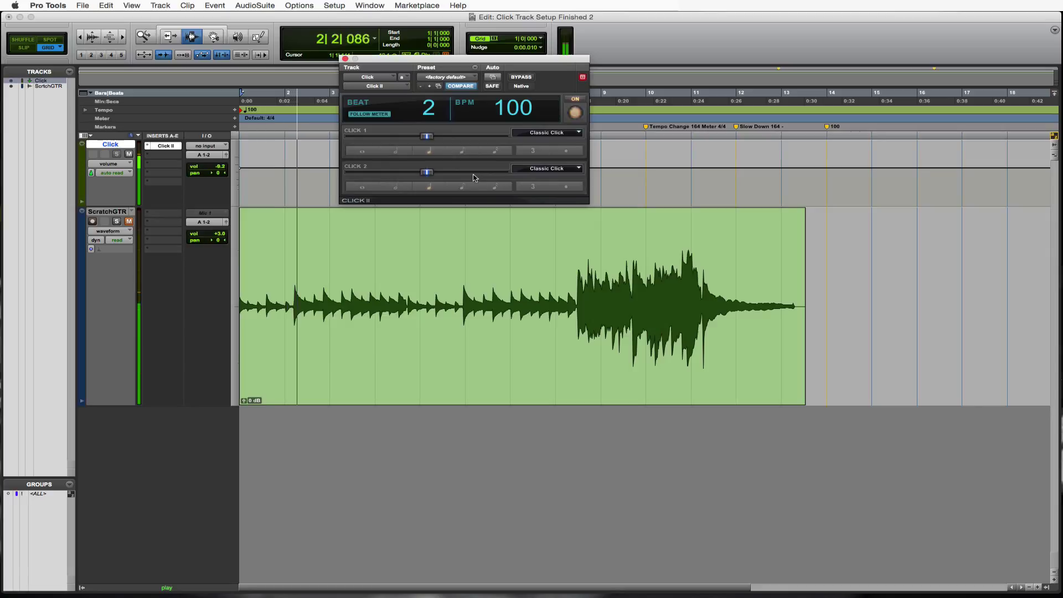
{"action": "key", "text": "space"}
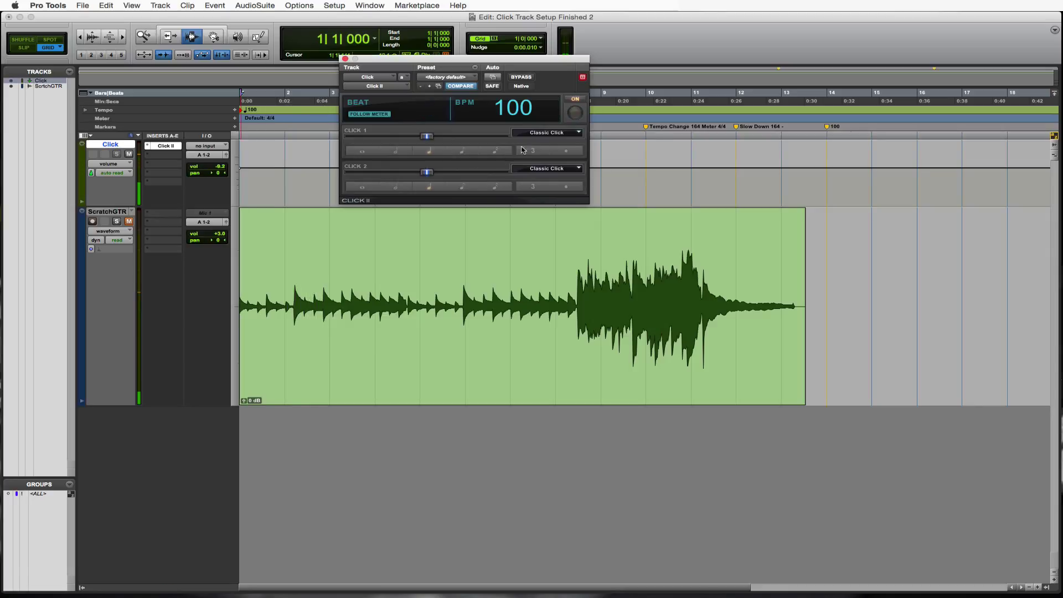
- Set the Click 1 sound back to Classic Click Acc and close the Click II plug-in window
{"action": "left_click", "coordinate": [579, 133]}
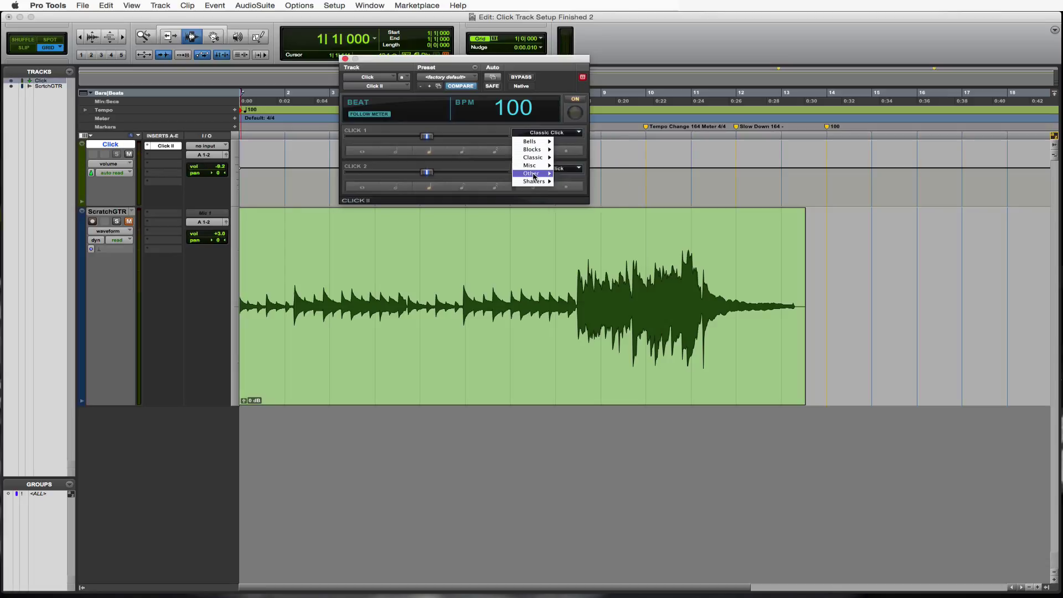
{"action": "mouse_move", "coordinate": [534, 176]}
{"action": "left_click", "coordinate": [581, 176]}
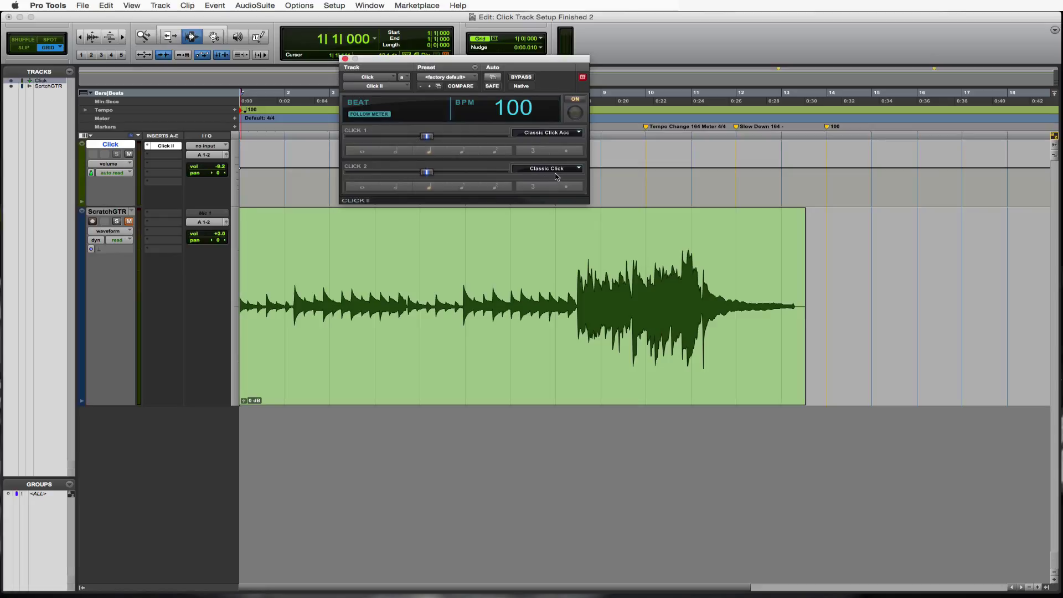
{"action": "left_click", "coordinate": [345, 58]}
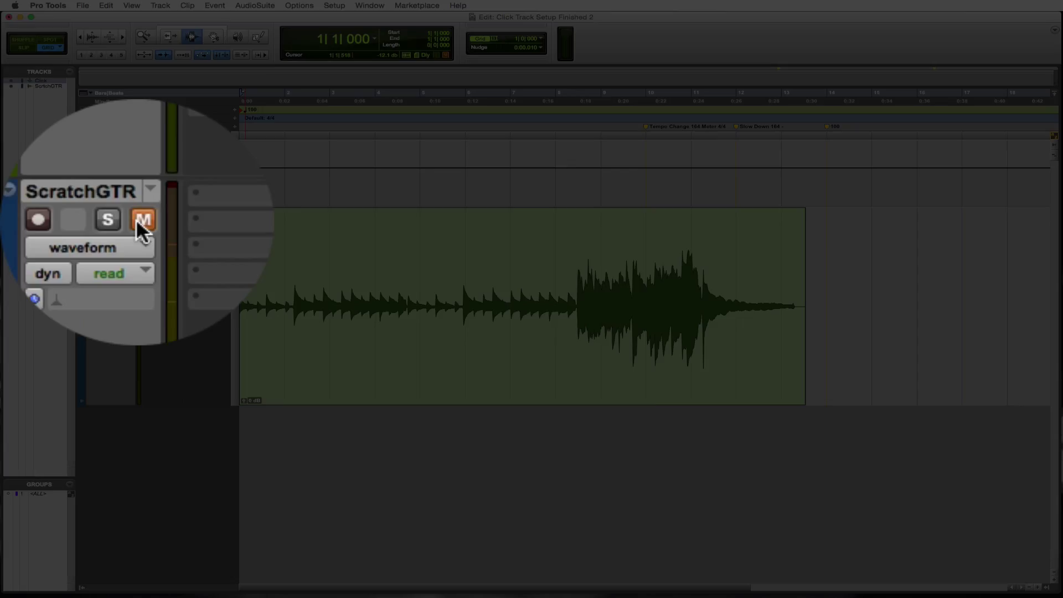
- Unmute the ScratchGTR track and play the guitar together with the click from the session start
{"action": "left_click", "coordinate": [139, 221]}
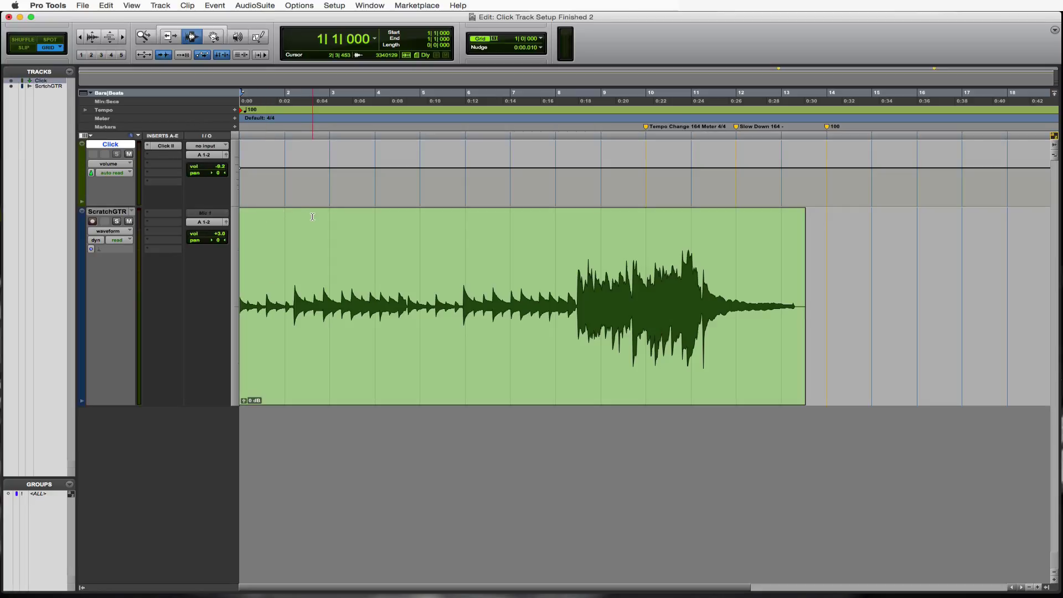
{"action": "key", "text": "space"}
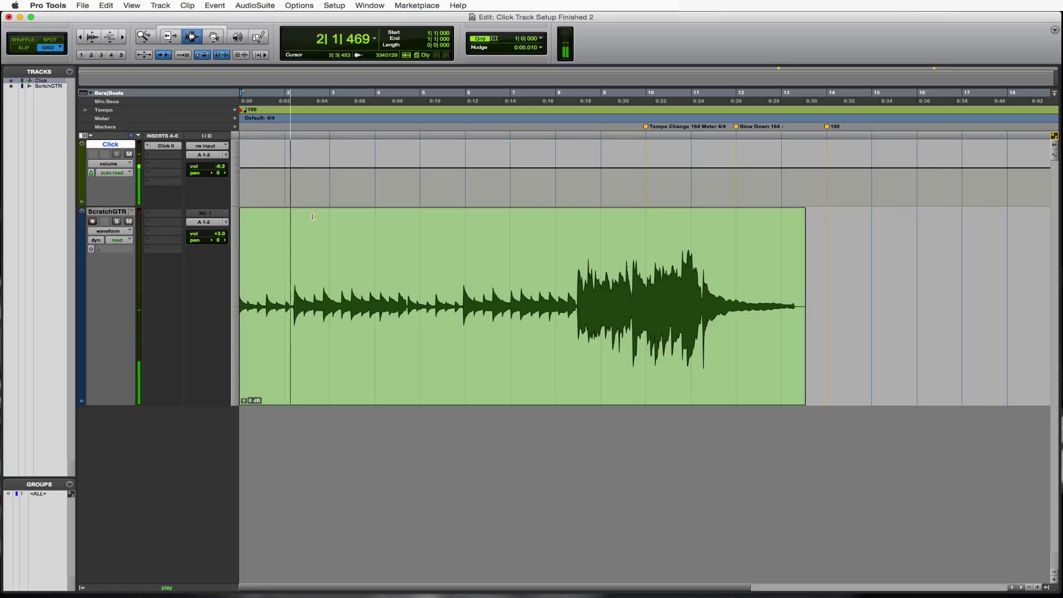
{"action": "key", "text": "space"}
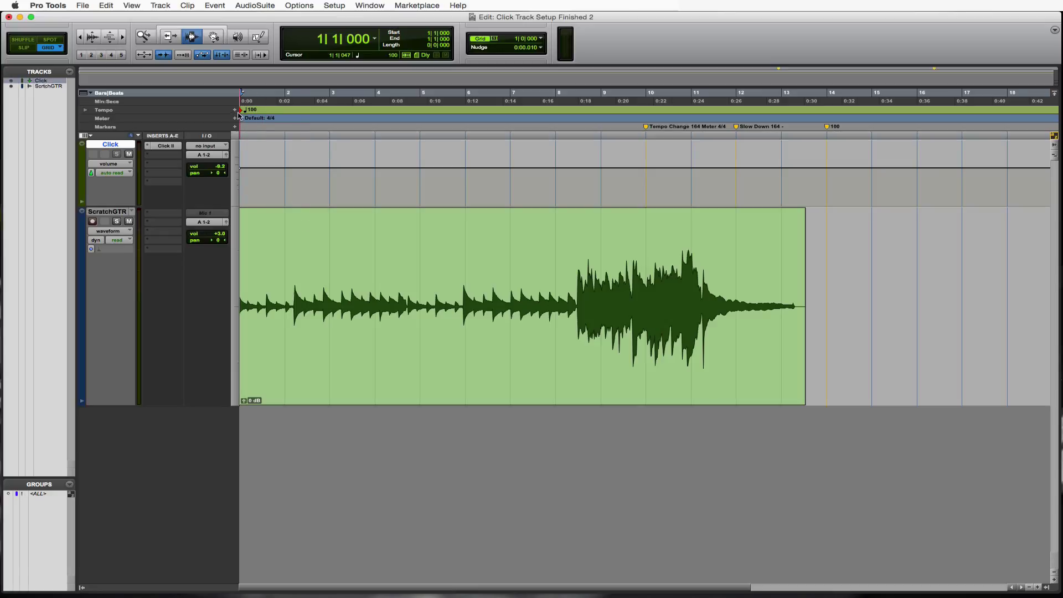
- Set the session's starting tempo marker to 120 BPM
{"action": "left_click", "coordinate": [104, 114]}
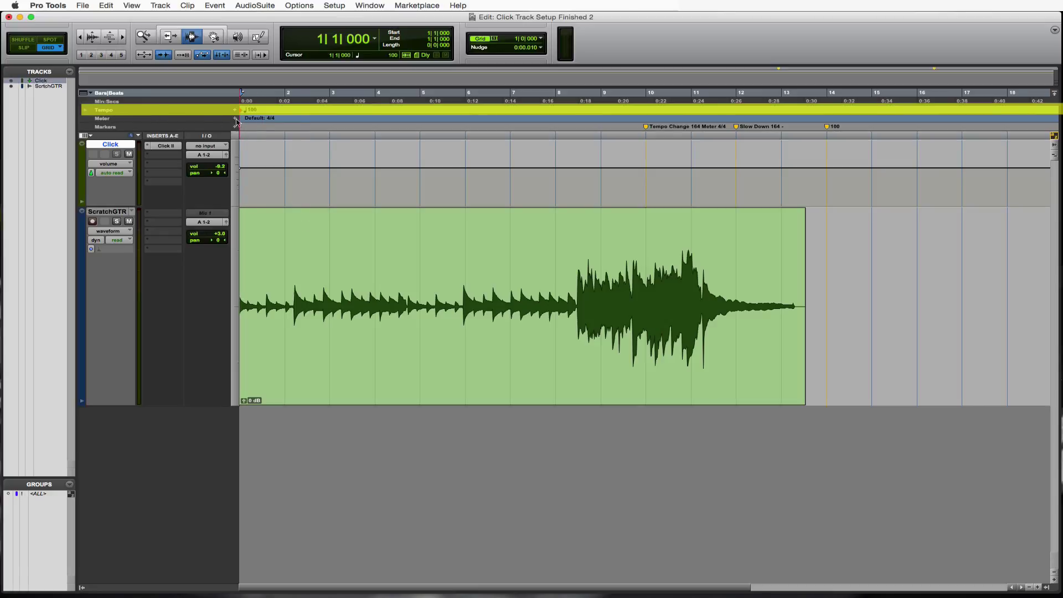
{"action": "left_click", "coordinate": [250, 110]}
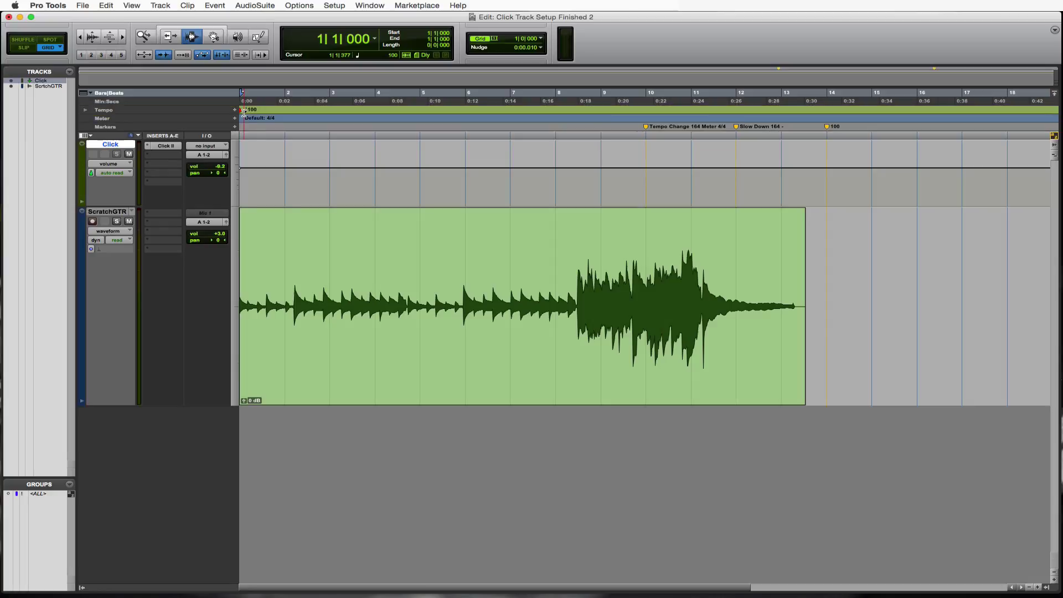
{"action": "left_click", "coordinate": [243, 109]}
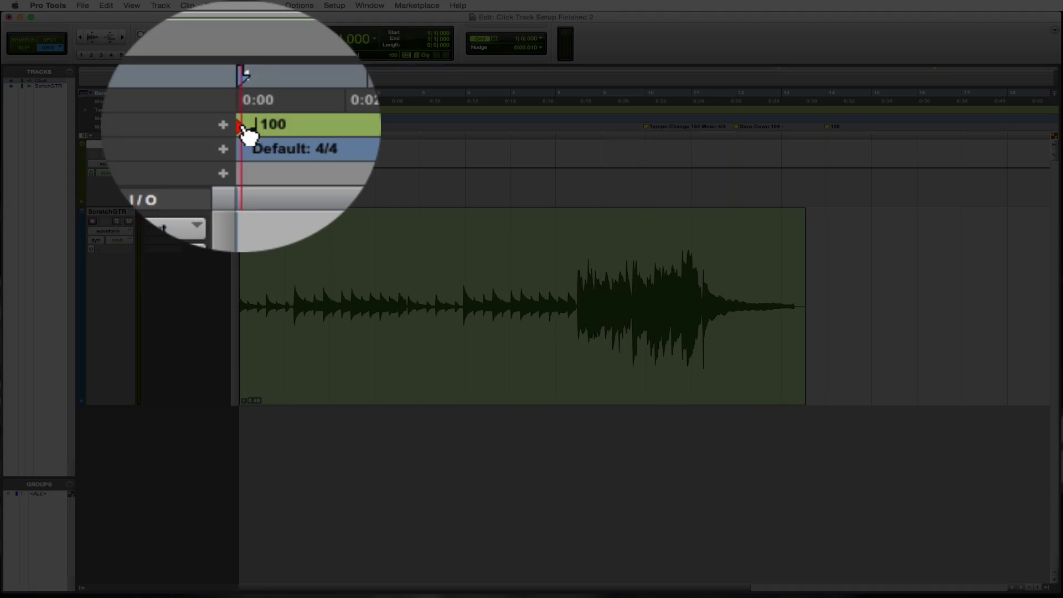
{"action": "double_click", "coordinate": [242, 111]}
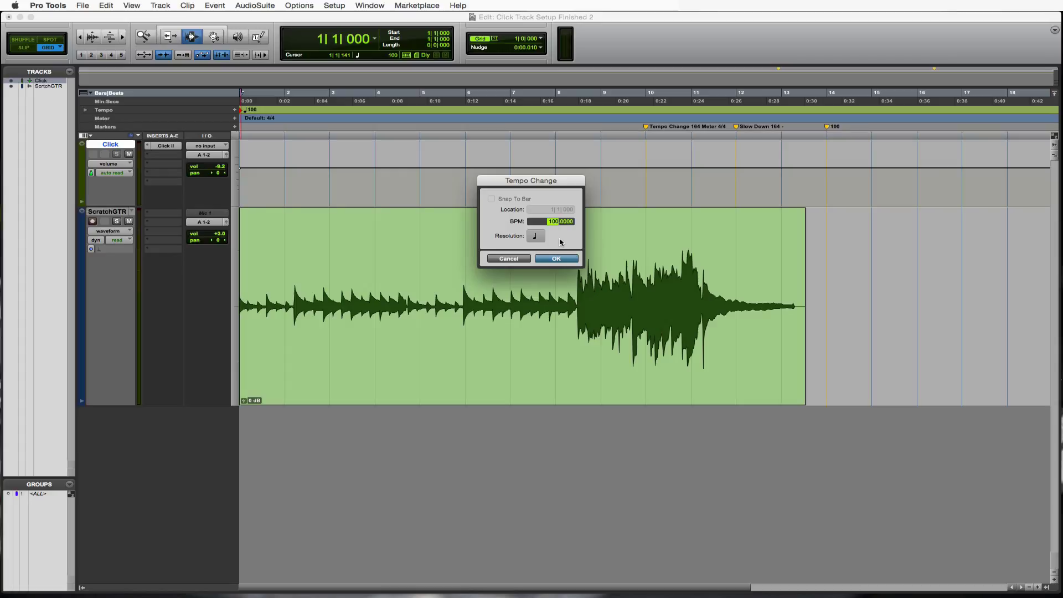
{"action": "type", "text": "12"}
{"action": "left_click", "coordinate": [557, 258]}
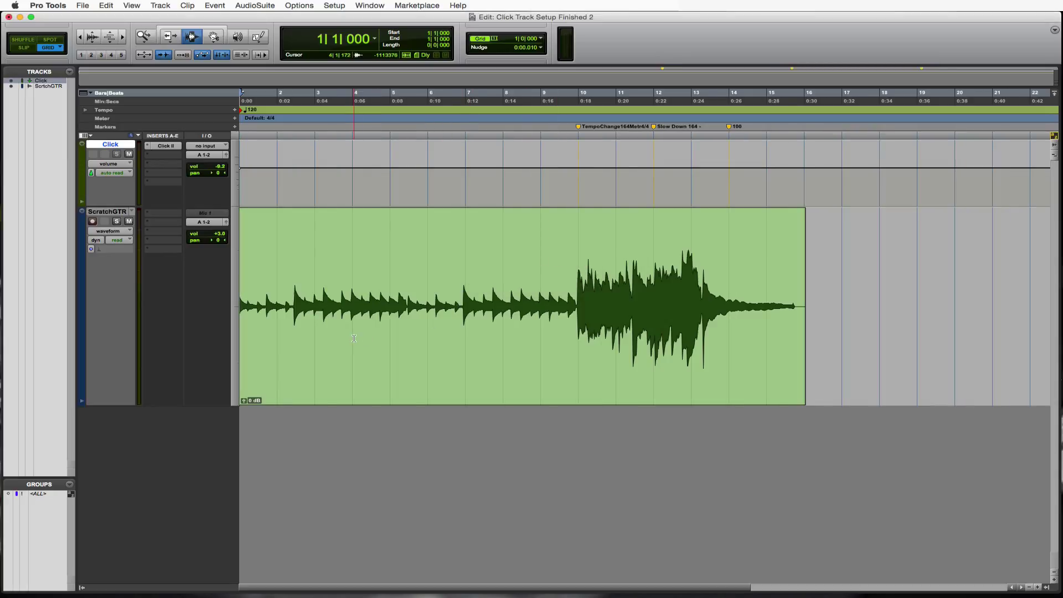
- Play the session from the start at the new tempo, first with the click audible, then with the Click track muted
{"action": "key", "text": "space"}
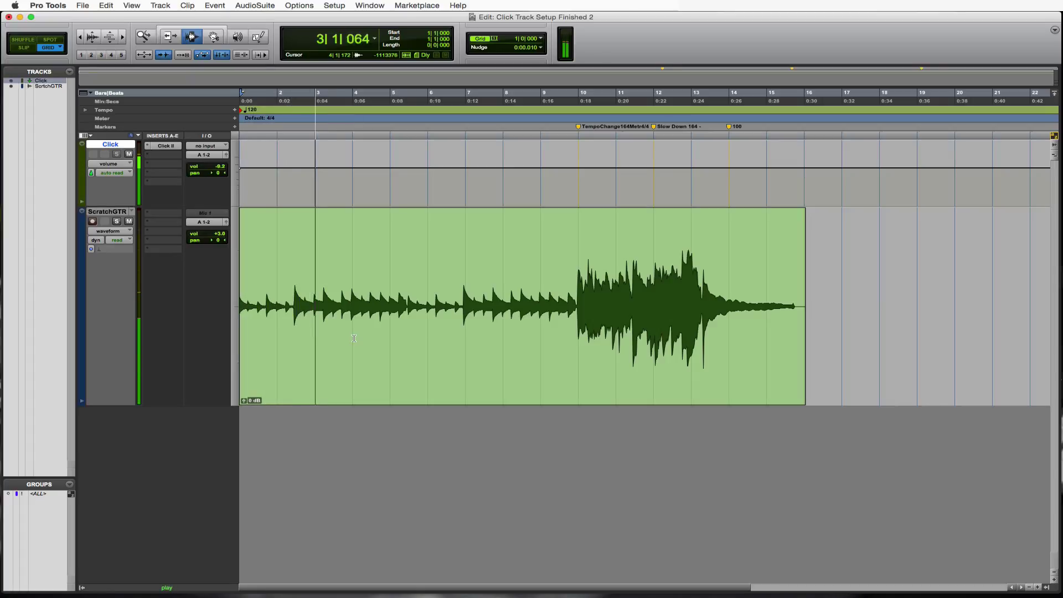
{"action": "key", "text": "space"}
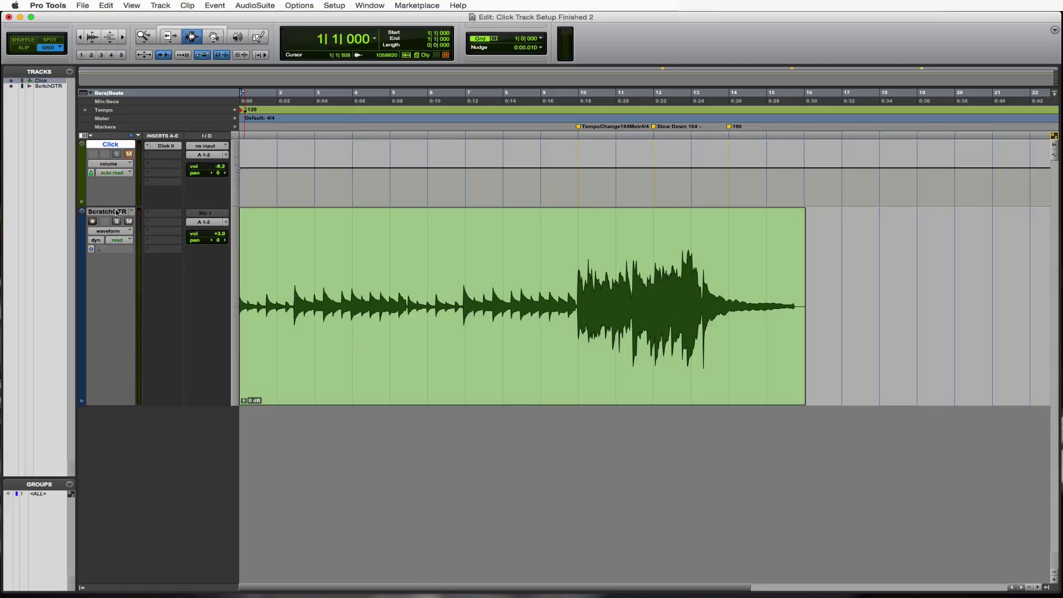
{"action": "key", "text": "space"}
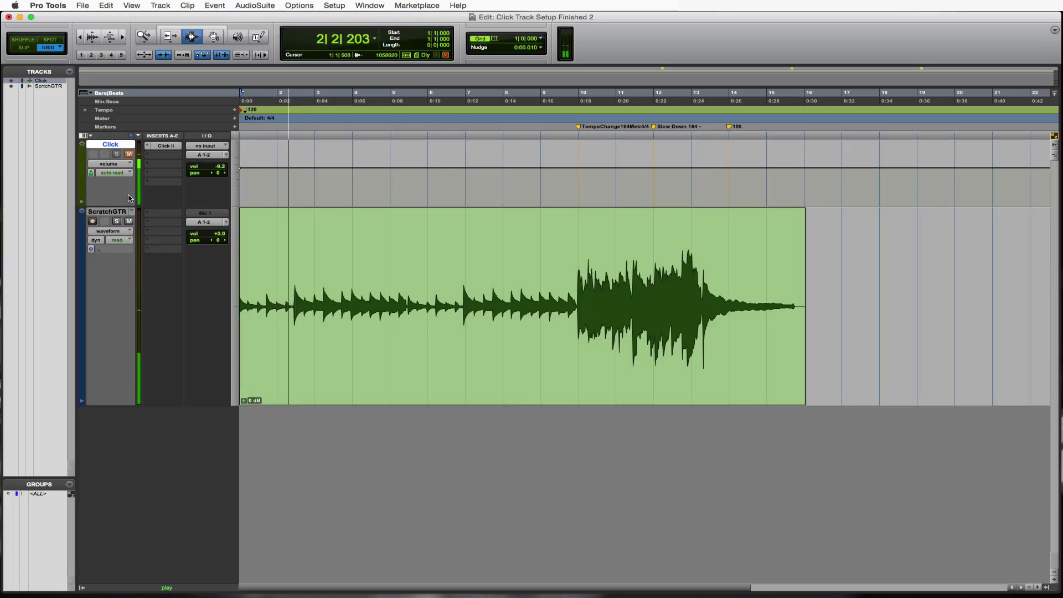
{"action": "key", "text": "space"}
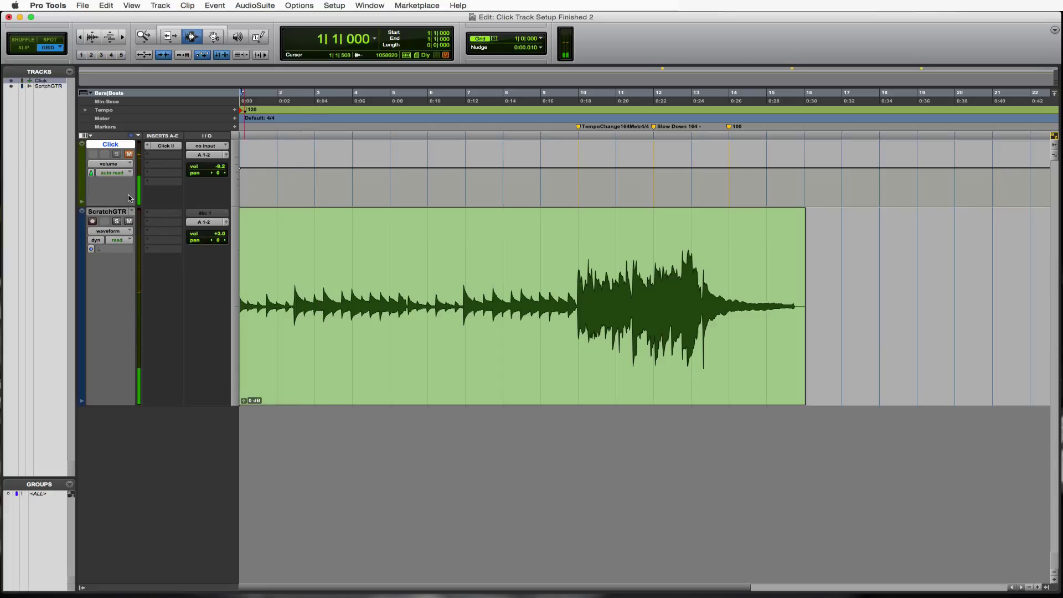
- Unmute the Click track and add a meter change to 3/4 at the start of the session
{"action": "left_click", "coordinate": [129, 156]}
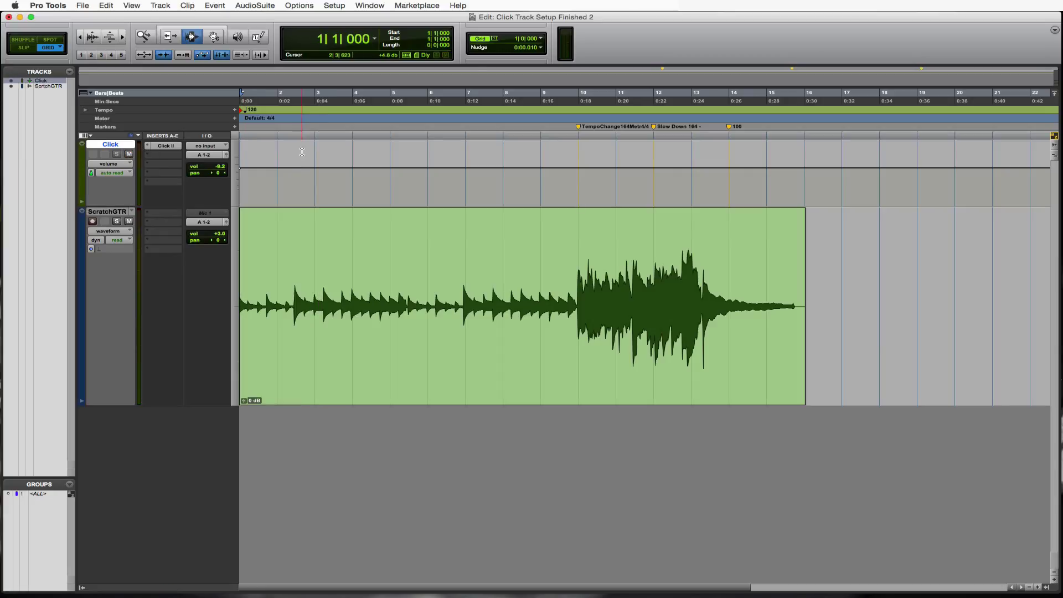
{"action": "left_click", "coordinate": [101, 118]}
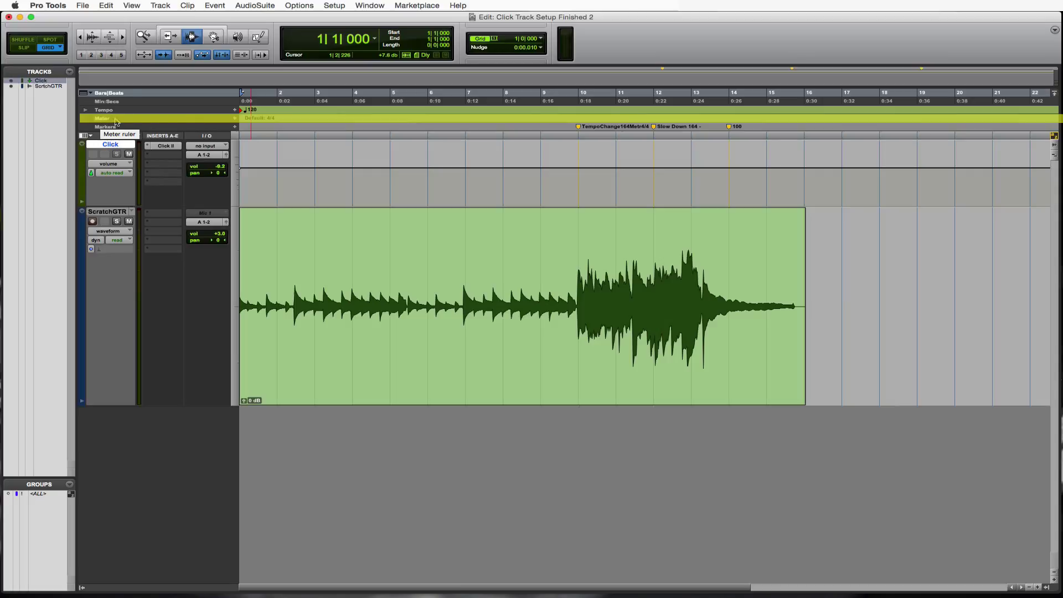
{"action": "left_click", "coordinate": [243, 126]}
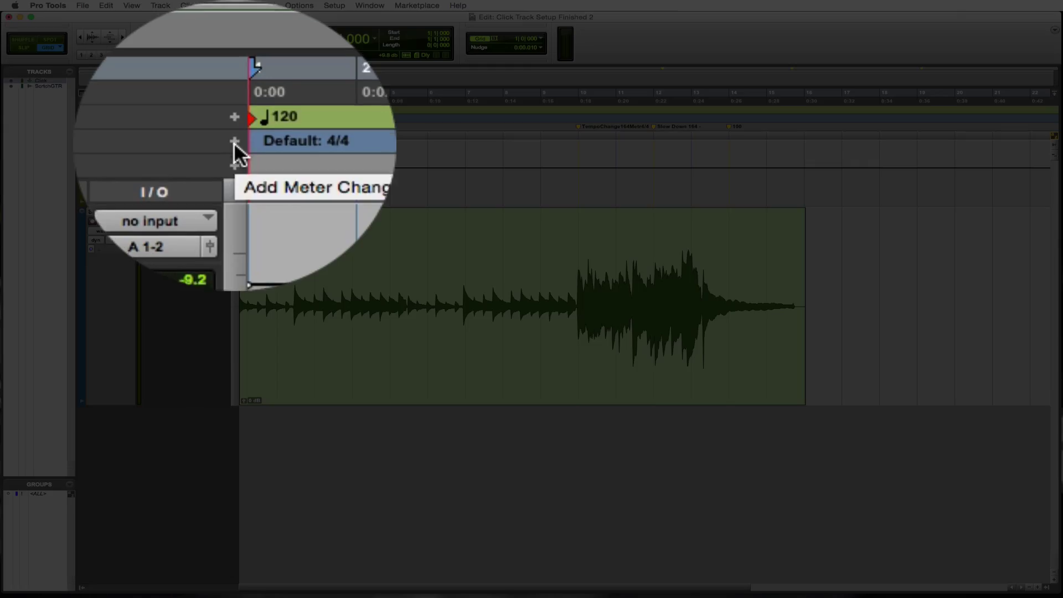
{"action": "left_click", "coordinate": [235, 119]}
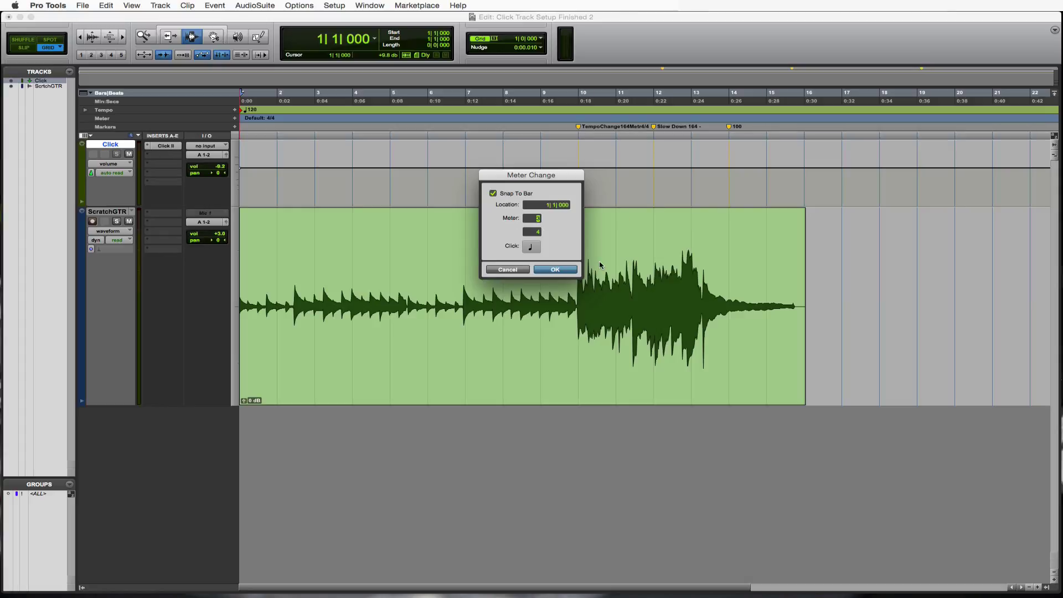
{"action": "left_click", "coordinate": [554, 270]}
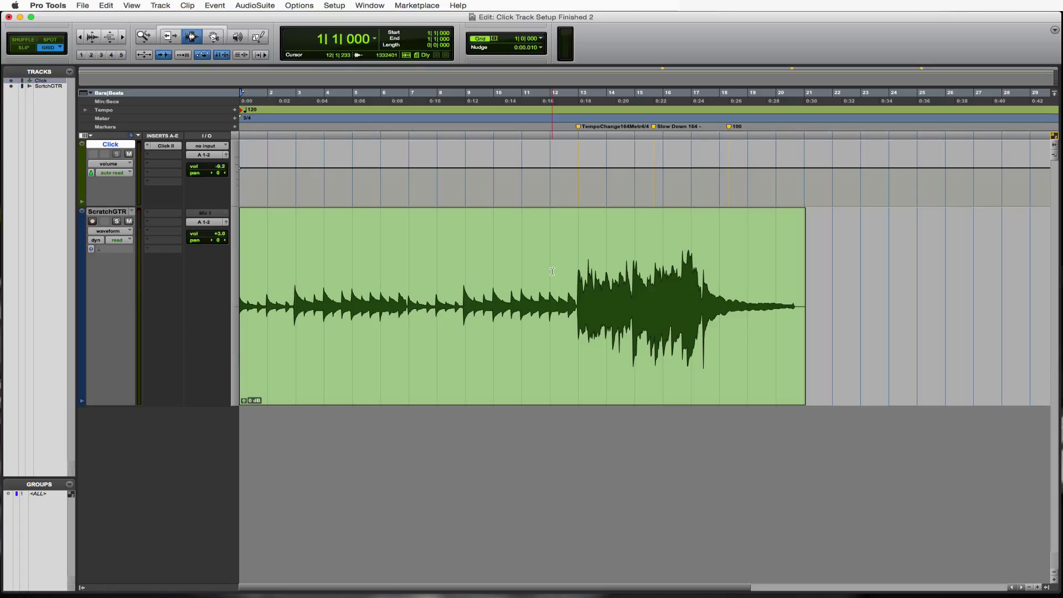
- Play the guitar with the click from the session start, and again from bar 12 into the louder section
{"action": "key", "text": "space"}
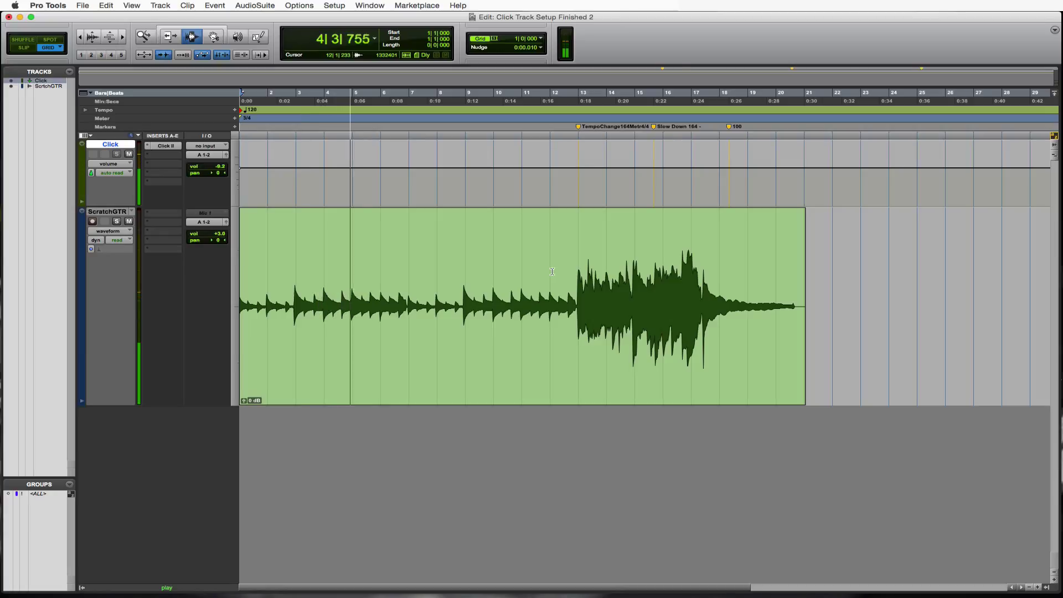
{"action": "key", "text": "space"}
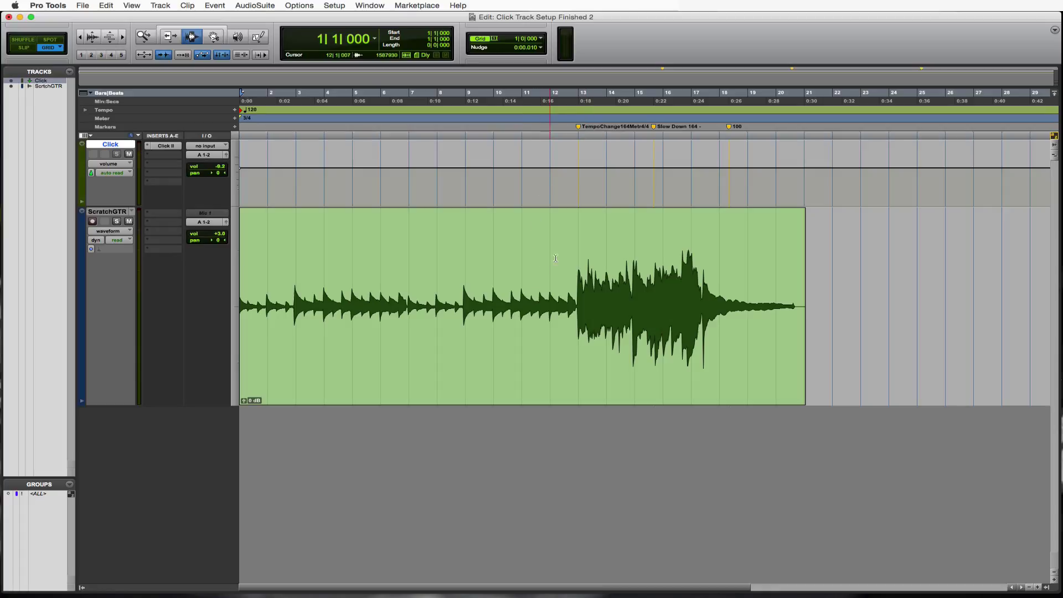
{"action": "left_click", "coordinate": [549, 238]}
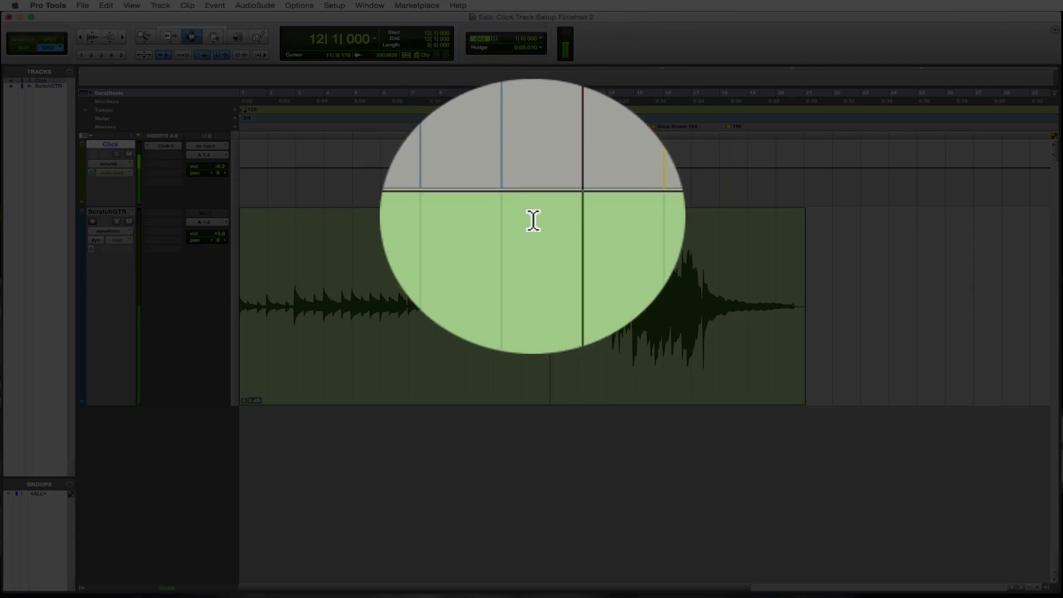
{"action": "key", "text": "space"}
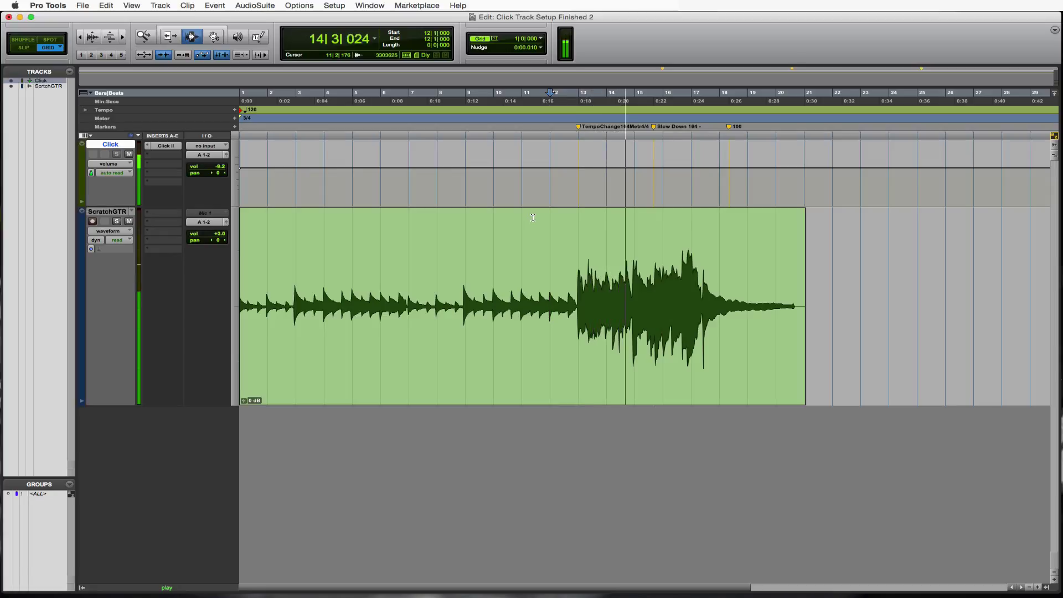
{"action": "key", "text": "space"}
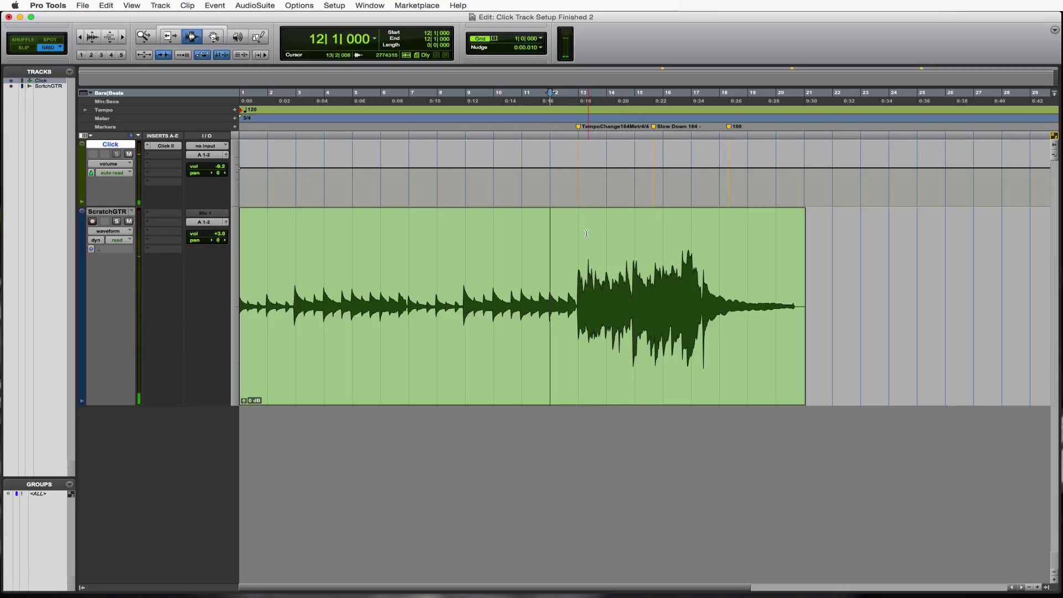
- Place the edit cursor at bar 13 and check which rulers are enabled for display
{"action": "left_click", "coordinate": [577, 261]}
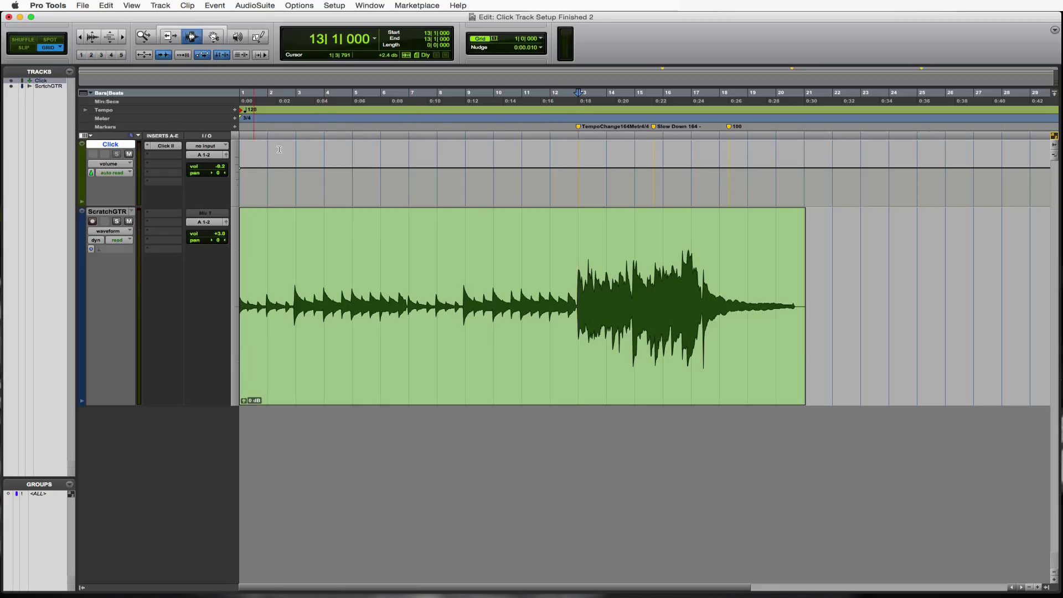
{"action": "left_click", "coordinate": [106, 127]}
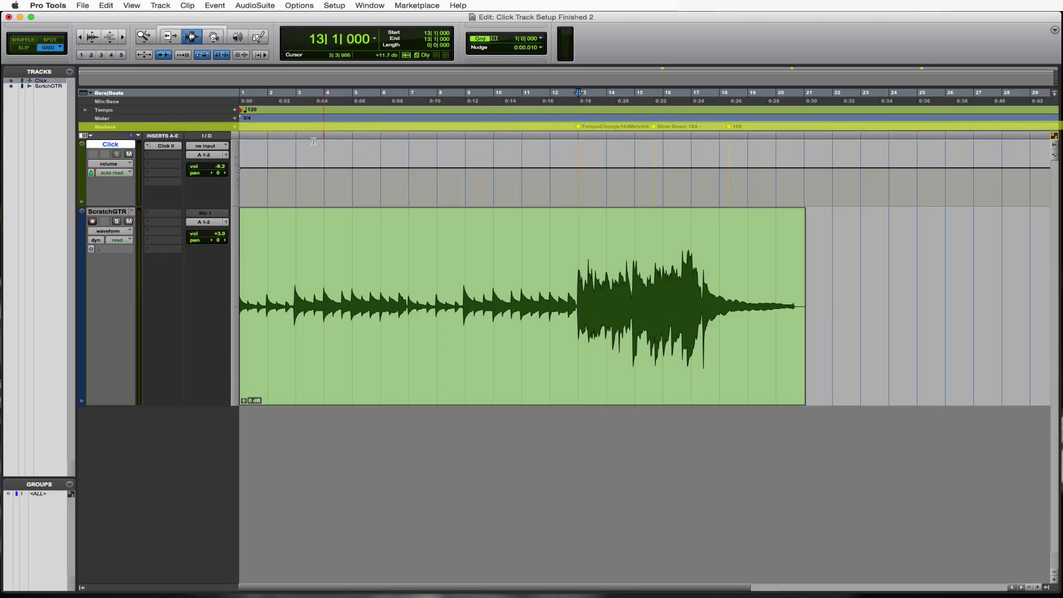
{"action": "left_click", "coordinate": [84, 95]}
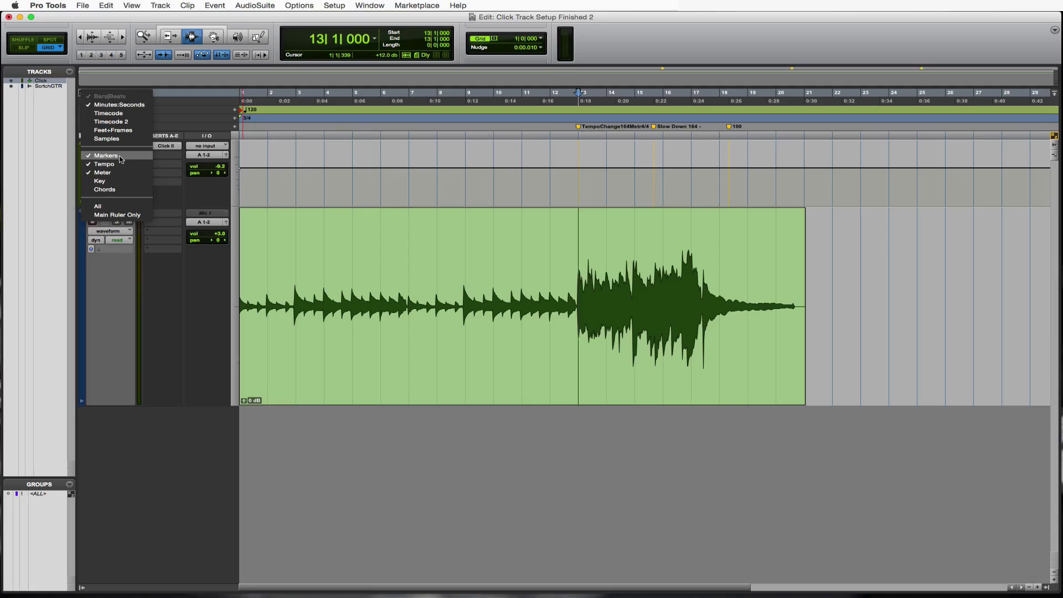
{"action": "left_click", "coordinate": [533, 303]}
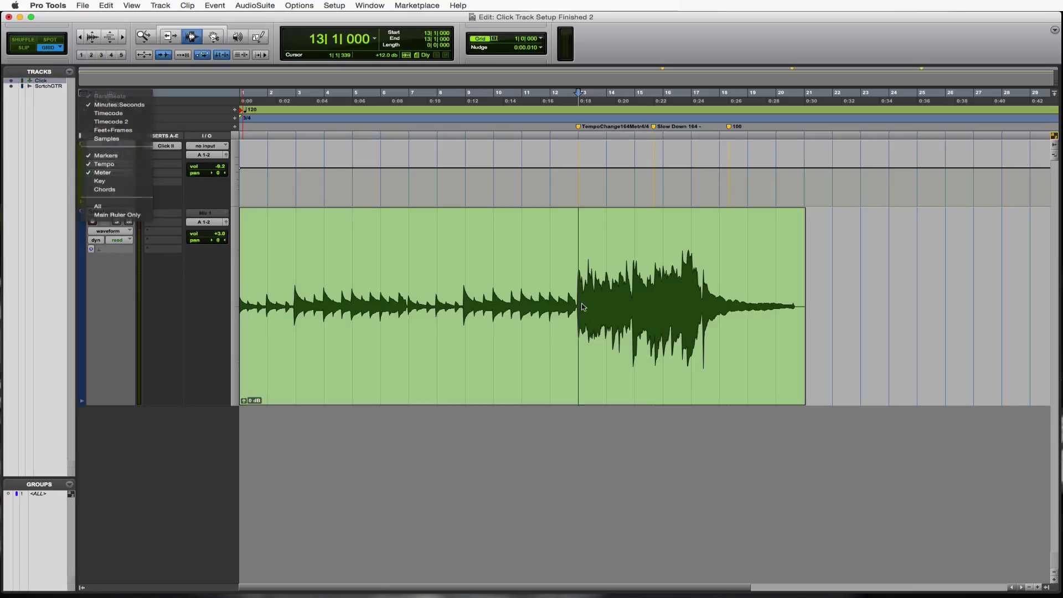
- Play the guitar and click from the first marker at bar 13
{"action": "left_click", "coordinate": [578, 132]}
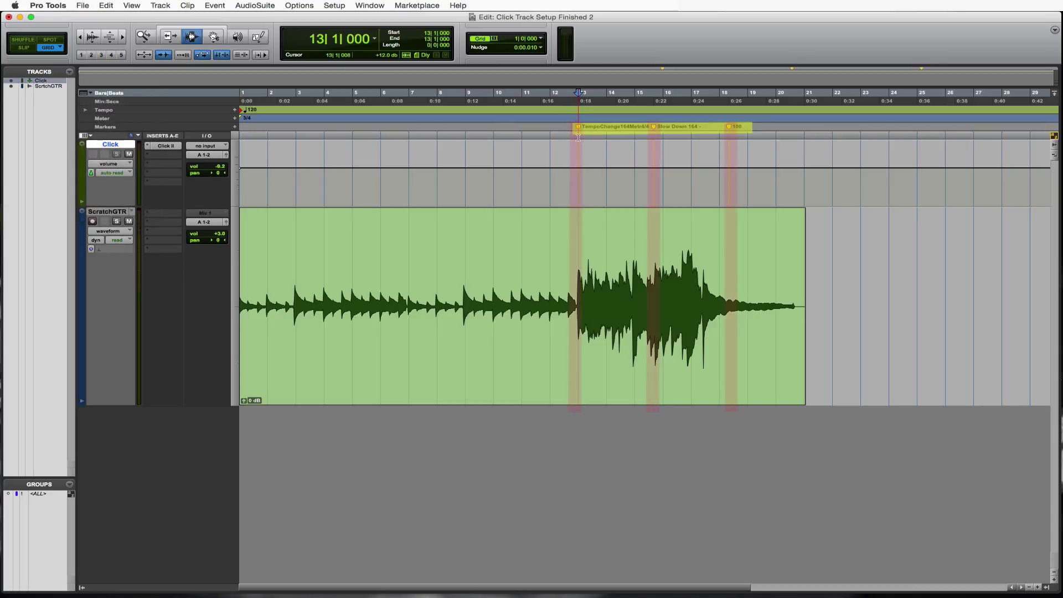
{"action": "key", "text": "space"}
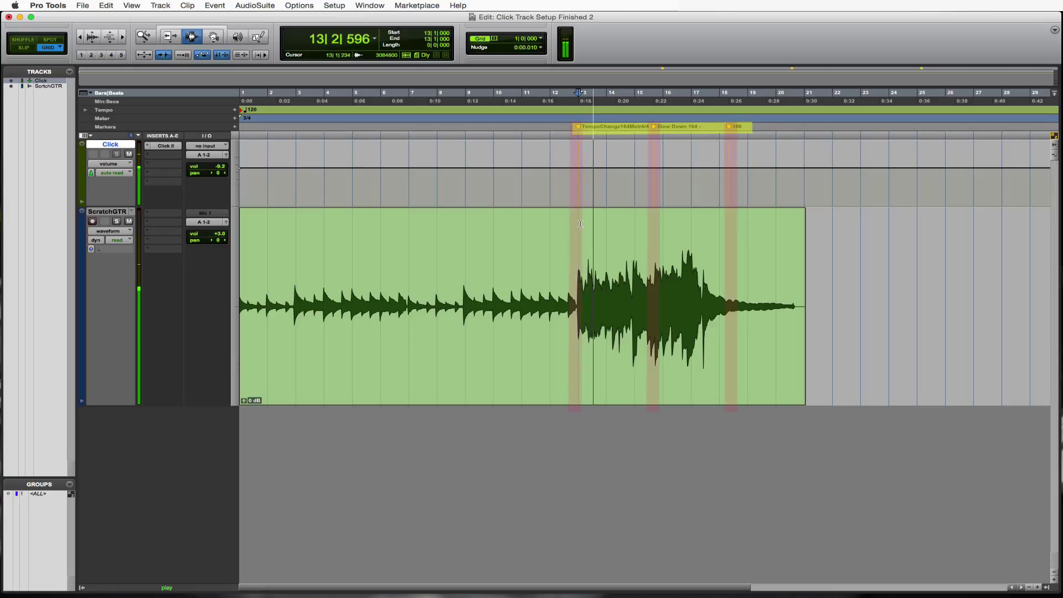
{"action": "key", "text": "space"}
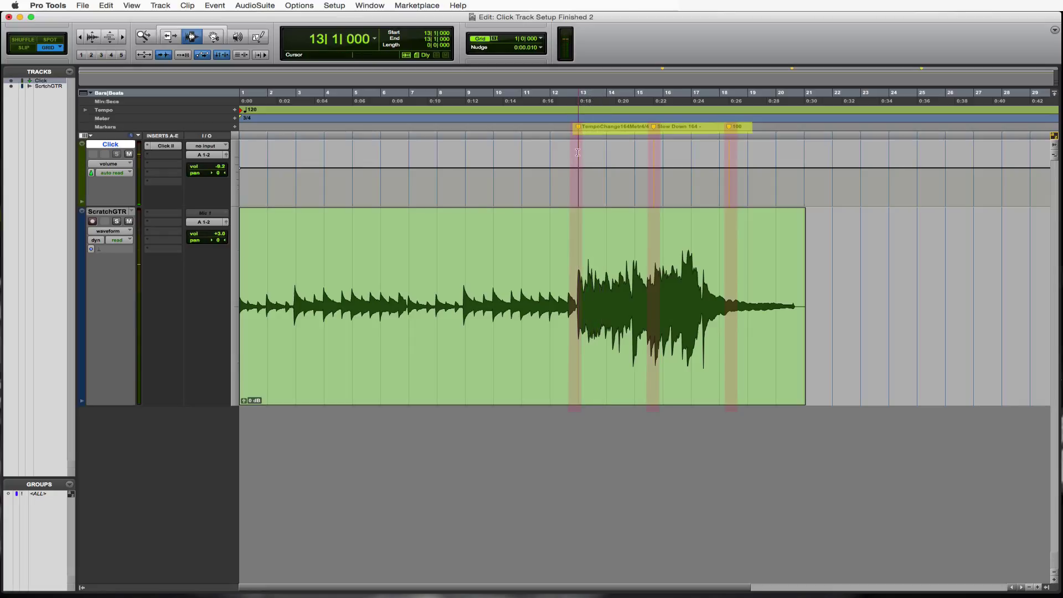
- Place the edit cursor at bar 13 in Grid mode and choose 1 bar as the grid value
{"action": "left_click", "coordinate": [577, 152]}
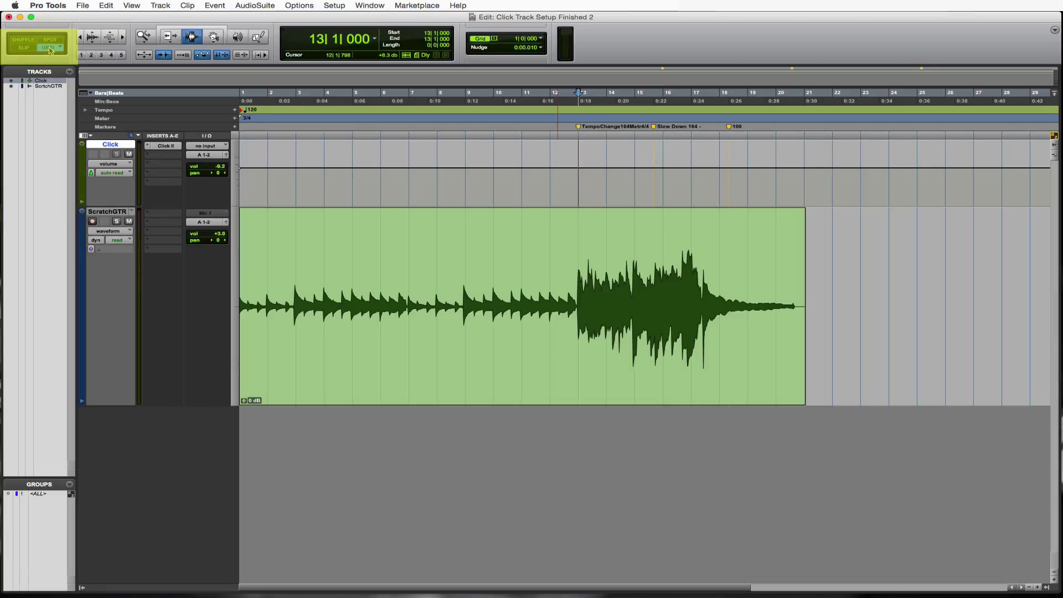
{"action": "left_click", "coordinate": [540, 39]}
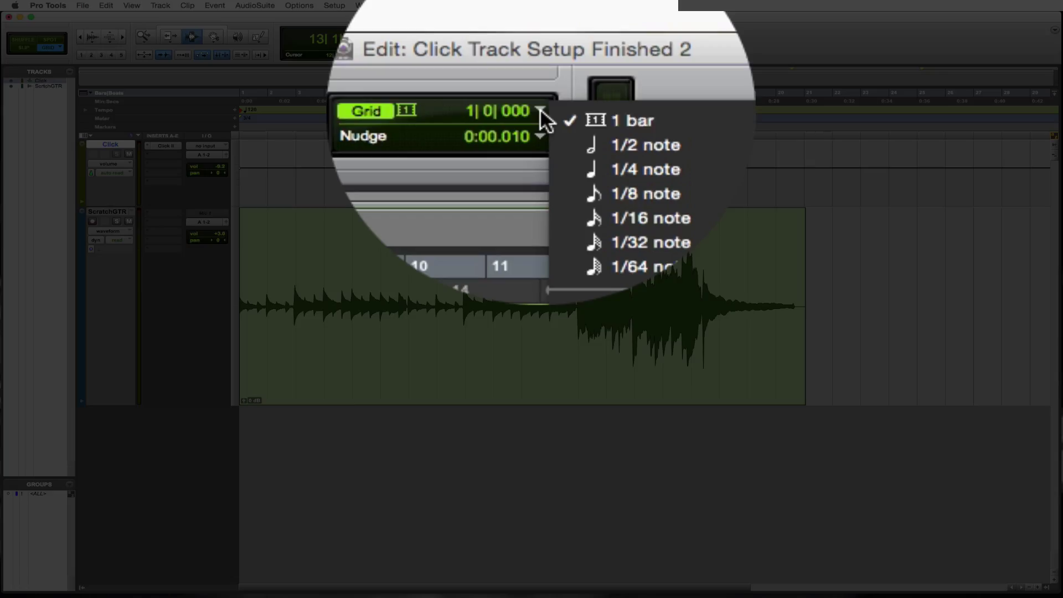
{"action": "left_click", "coordinate": [560, 120]}
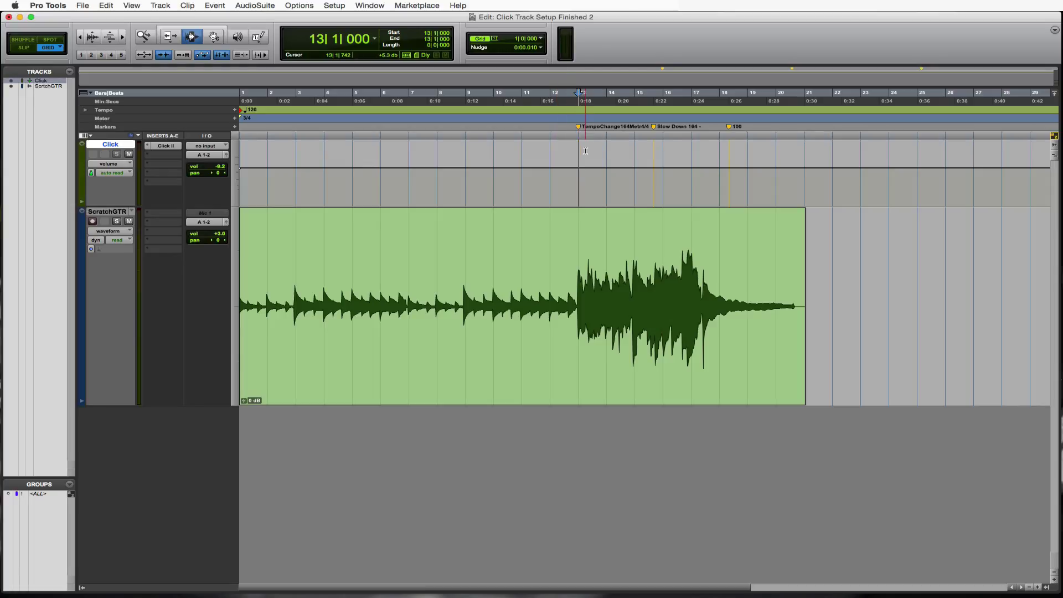
- Open the Transport window to access the countoff, meter and tempo controls
{"action": "left_click", "coordinate": [376, 4]}
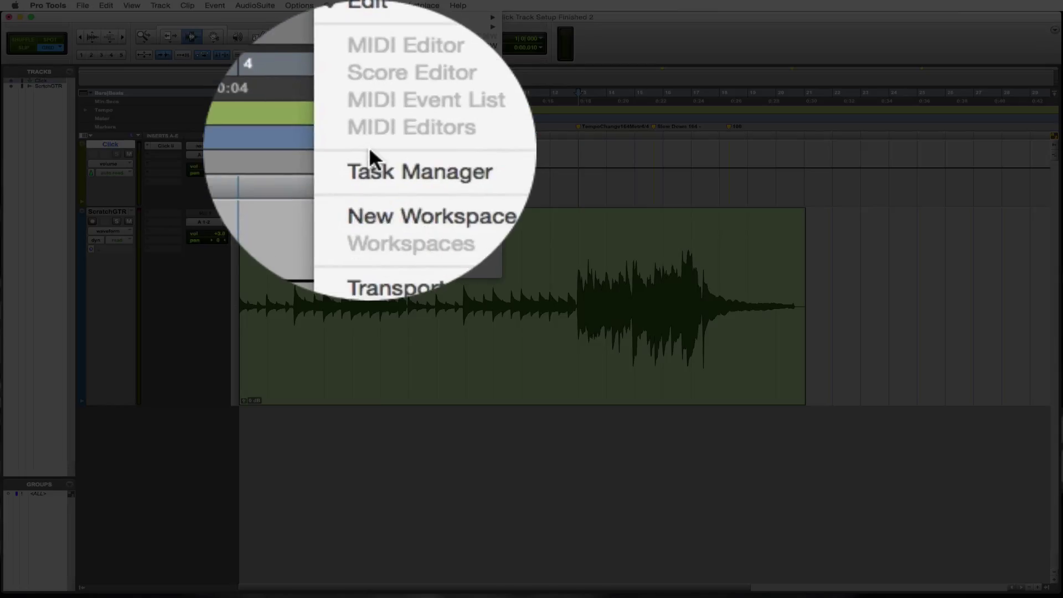
{"action": "left_click", "coordinate": [386, 173]}
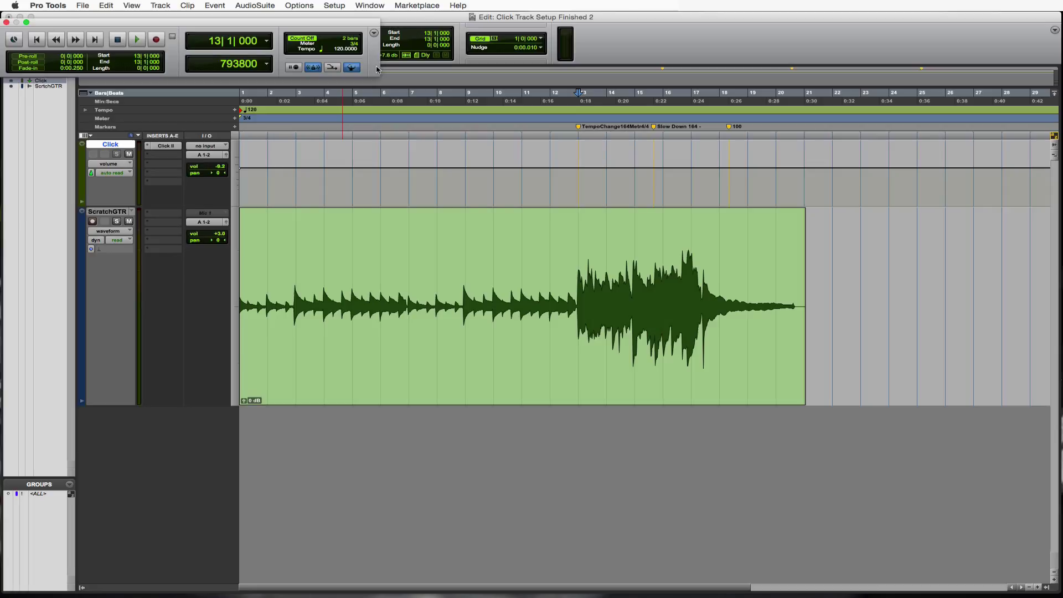
{"action": "left_click", "coordinate": [547, 163]}
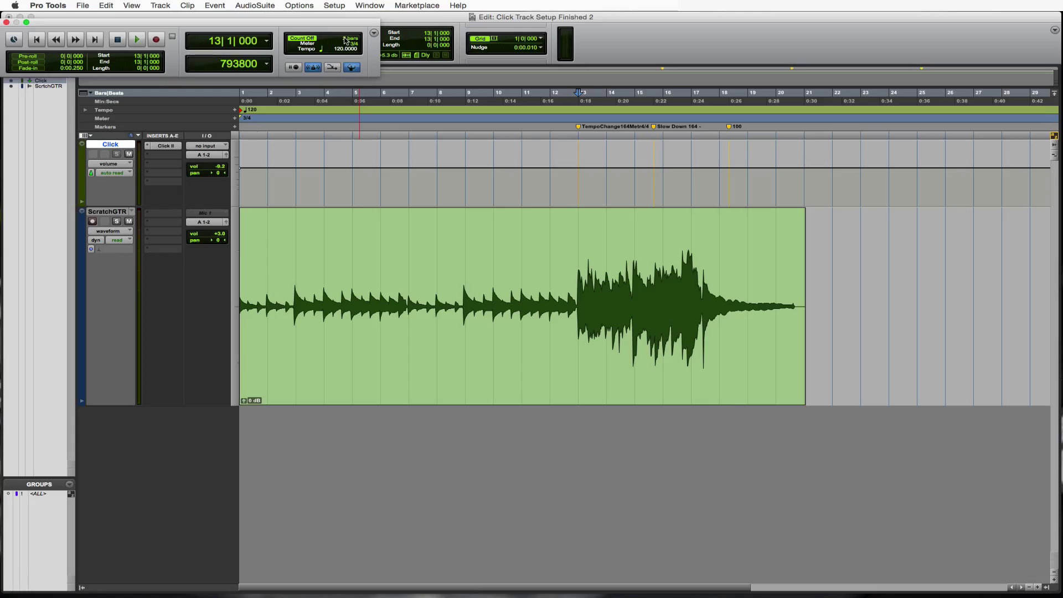
- Review the Click/Countoff Options, keeping the click during play and record, and audition the 2-bar countoff from bar 13
{"action": "double_click", "coordinate": [345, 40]}
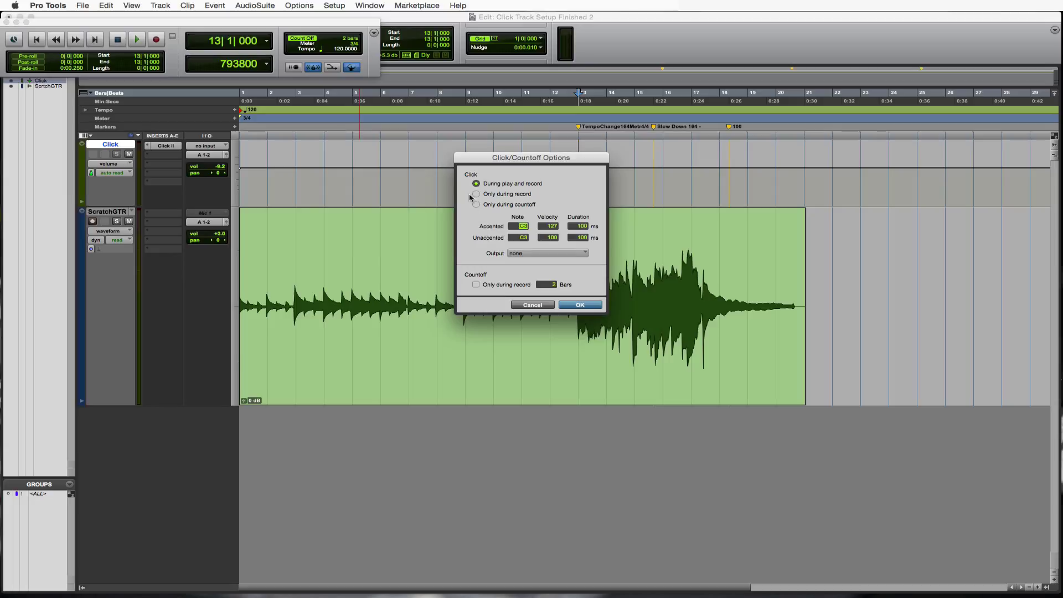
{"action": "left_click", "coordinate": [587, 309]}
{"action": "key", "text": "space"}
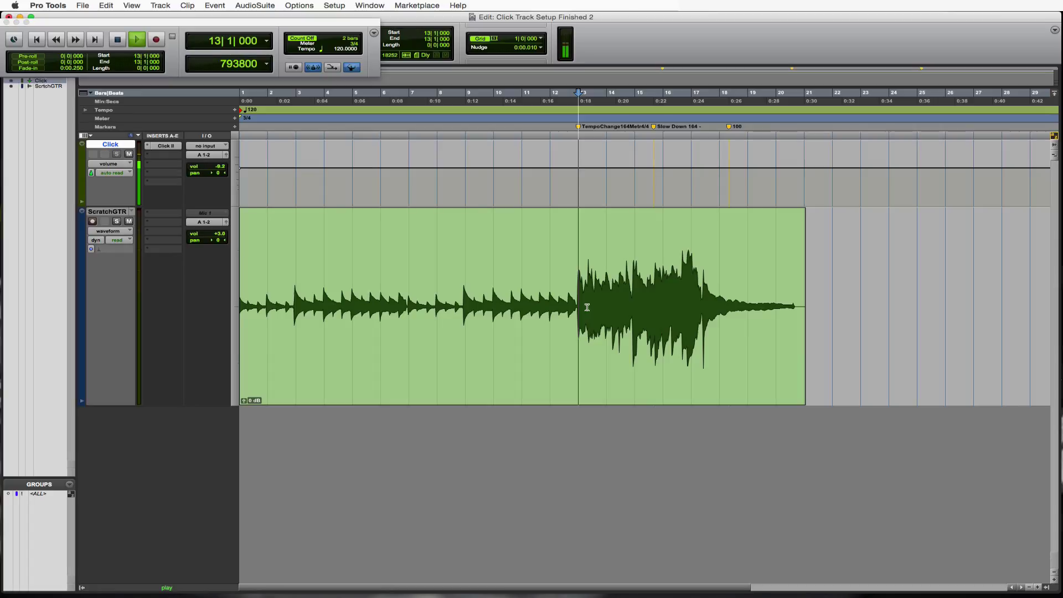
{"action": "key", "text": "space"}
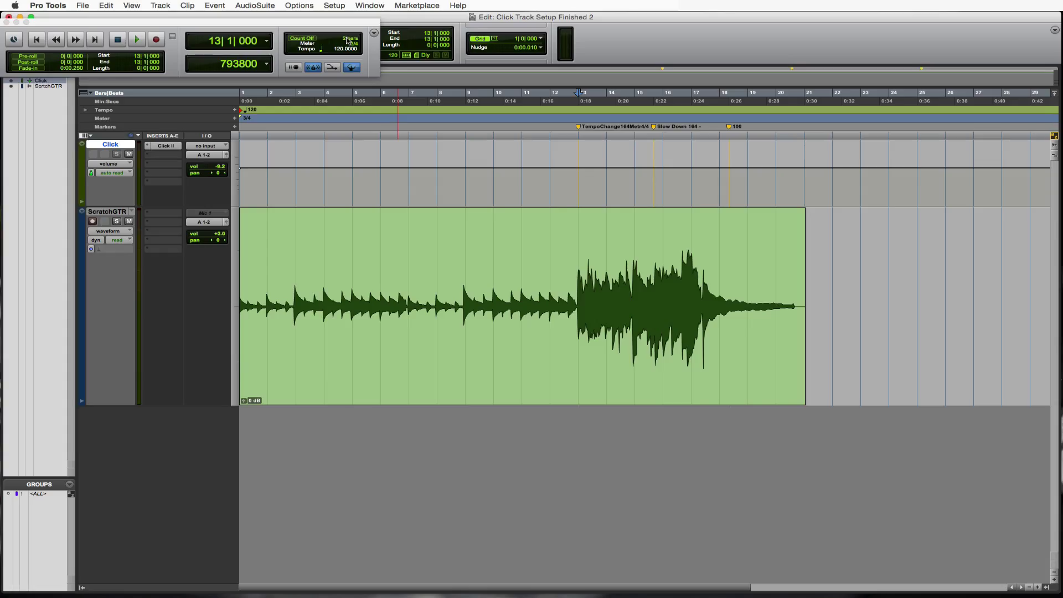
- Turn off the countoff, recheck the Click/Countoff Options and close the Transport window
{"action": "double_click", "coordinate": [349, 42]}
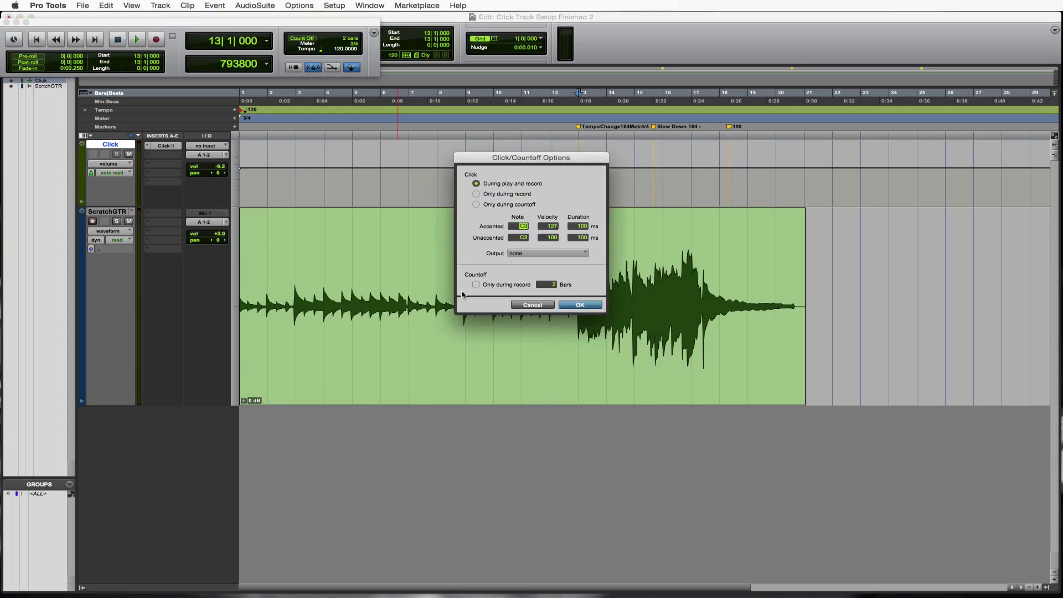
{"action": "left_click", "coordinate": [596, 307]}
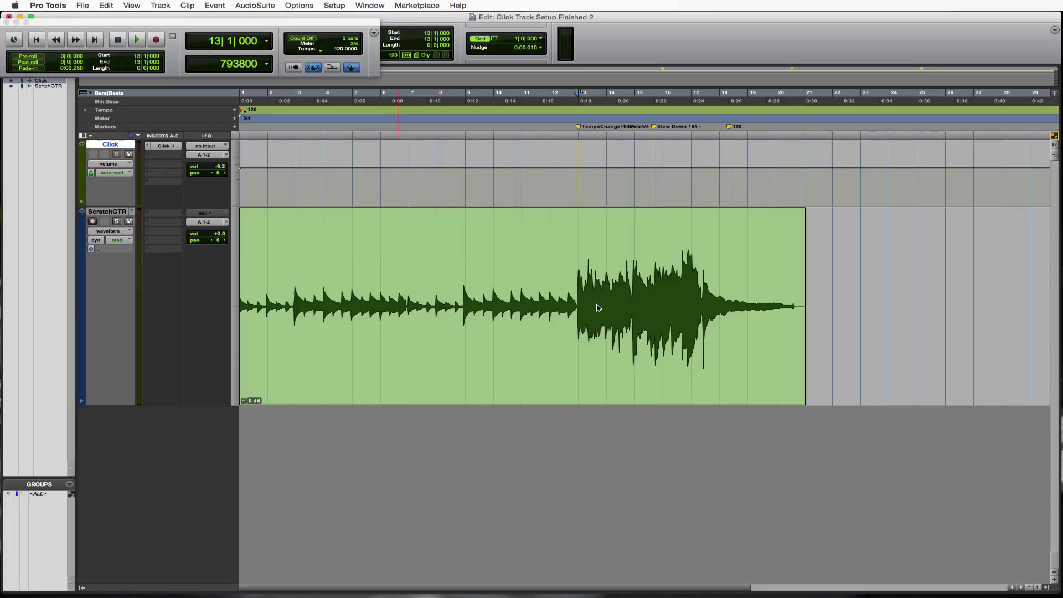
{"action": "left_click", "coordinate": [6, 23]}
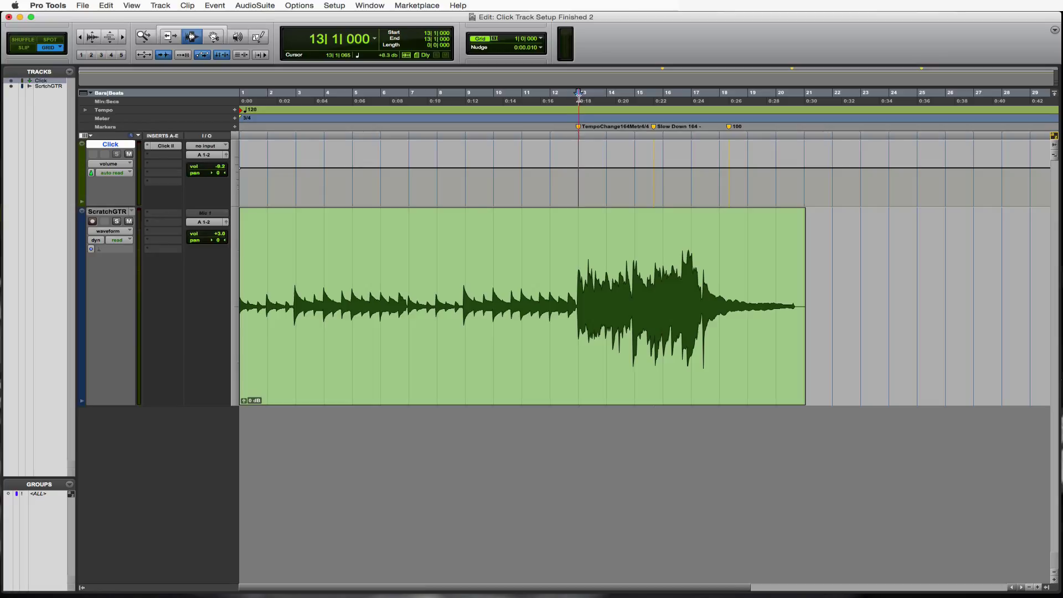
- Add a tempo change to 164 BPM at bar 13 with quarter-note resolution, and play from there to check it
{"action": "left_click", "coordinate": [236, 110]}
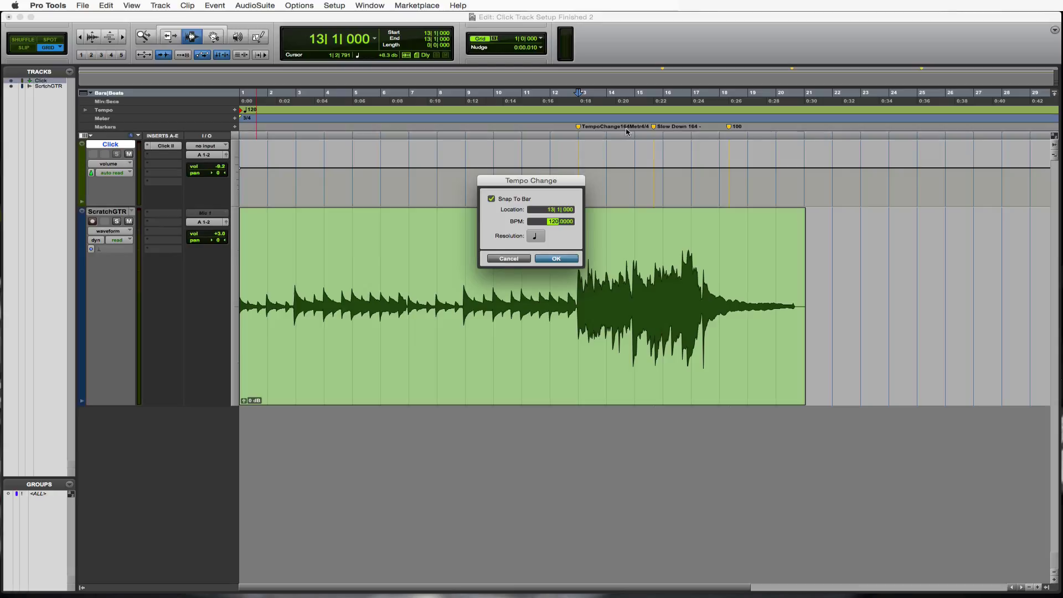
{"action": "type", "text": "1"}
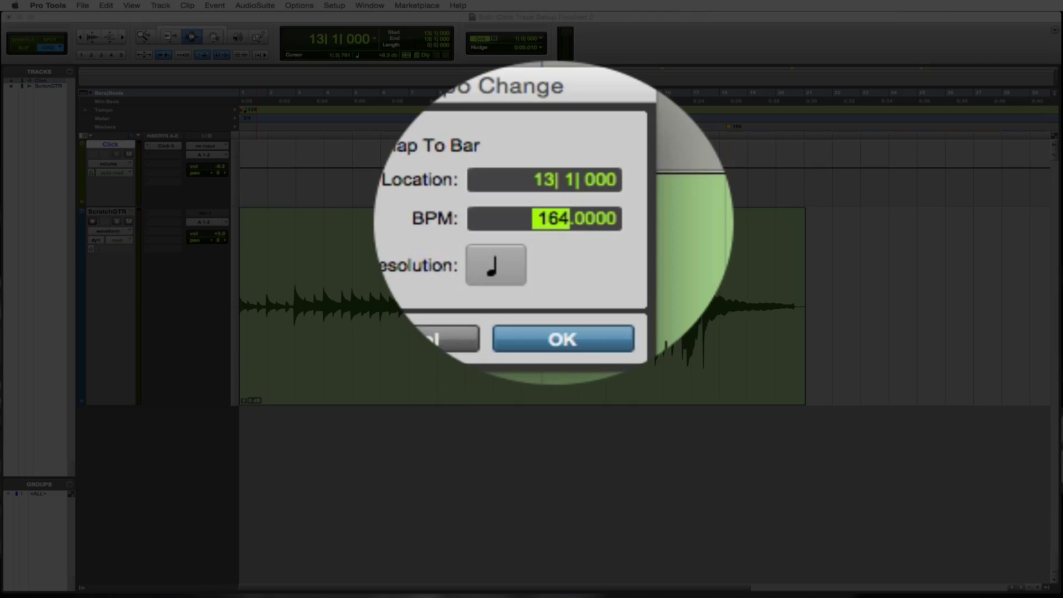
{"action": "type", "text": "113"}
{"action": "key", "text": "Down"}
{"action": "key", "text": "Up"}
{"action": "key", "text": "Up"}
{"action": "key", "text": "Up"}
{"action": "key", "text": "Up"}
{"action": "key", "text": "Up"}
{"action": "key", "text": "Up"}
{"action": "key", "text": "Up"}
{"action": "key", "text": "Up"}
{"action": "key", "text": "Up"}
{"action": "key", "text": "Up"}
{"action": "key", "text": "Up"}
{"action": "key", "text": "Up"}
{"action": "key", "text": "Up"}
{"action": "key", "text": "Up"}
{"action": "key", "text": "Up"}
{"action": "key", "text": "Up"}
{"action": "key", "text": "Up"}
{"action": "key", "text": "Up"}
{"action": "key", "text": "Up"}
{"action": "key", "text": "Up"}
{"action": "key", "text": "Up"}
{"action": "key", "text": "Up"}
{"action": "key", "text": "Up"}
{"action": "key", "text": "Up"}
{"action": "key", "text": "Up"}
{"action": "key", "text": "Up"}
{"action": "key", "text": "Up"}
{"action": "key", "text": "Up"}
{"action": "key", "text": "Up"}
{"action": "key", "text": "Up"}
{"action": "key", "text": "Up"}
{"action": "key", "text": "Up"}
{"action": "key", "text": "Up"}
{"action": "key", "text": "Up"}
{"action": "key", "text": "Up"}
{"action": "key", "text": "Up"}
{"action": "key", "text": "Up"}
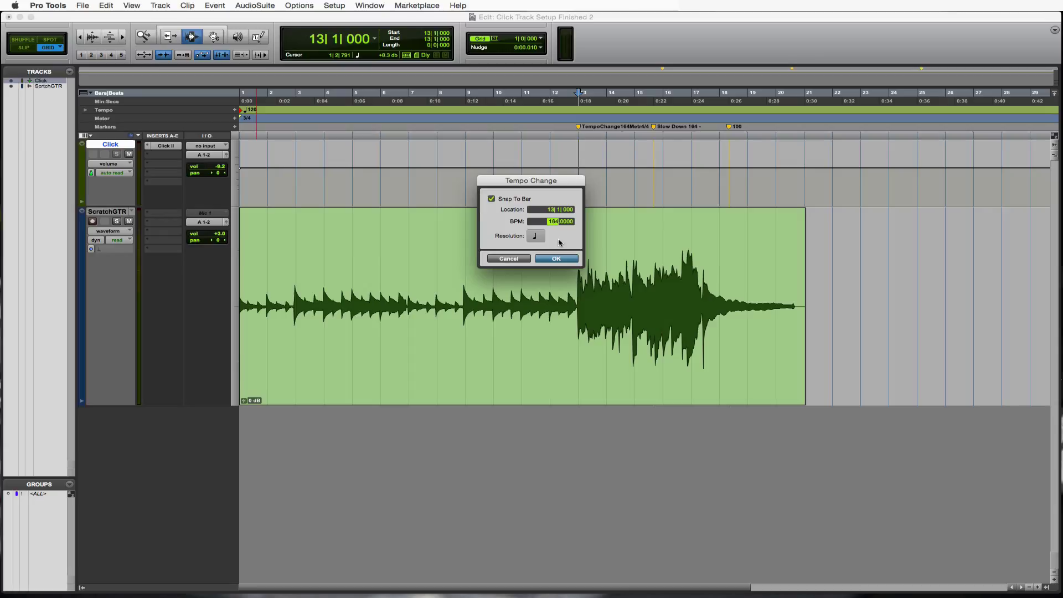
{"action": "left_click", "coordinate": [557, 259]}
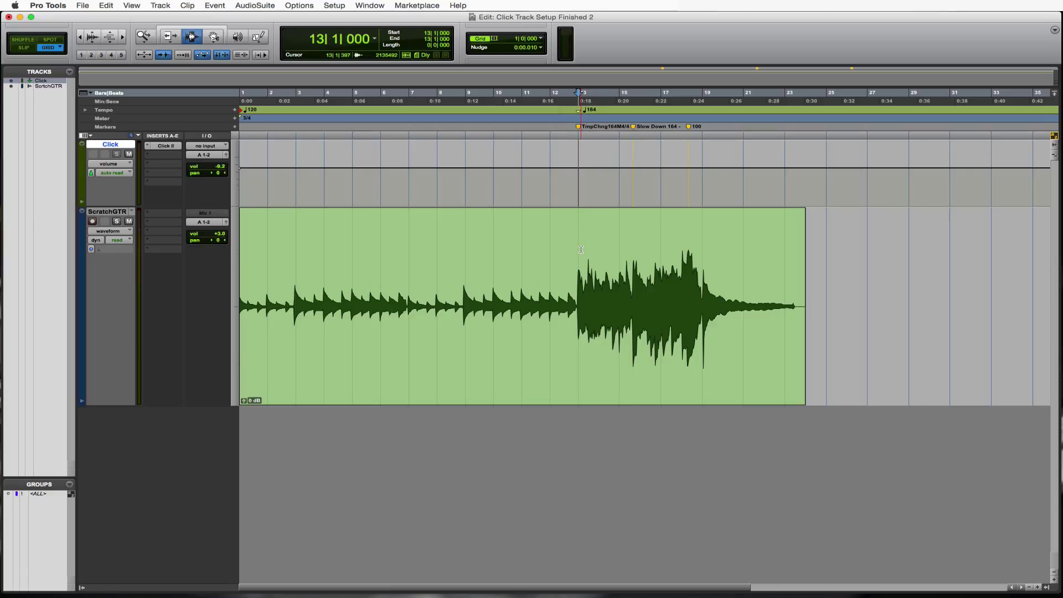
{"action": "key", "text": "space"}
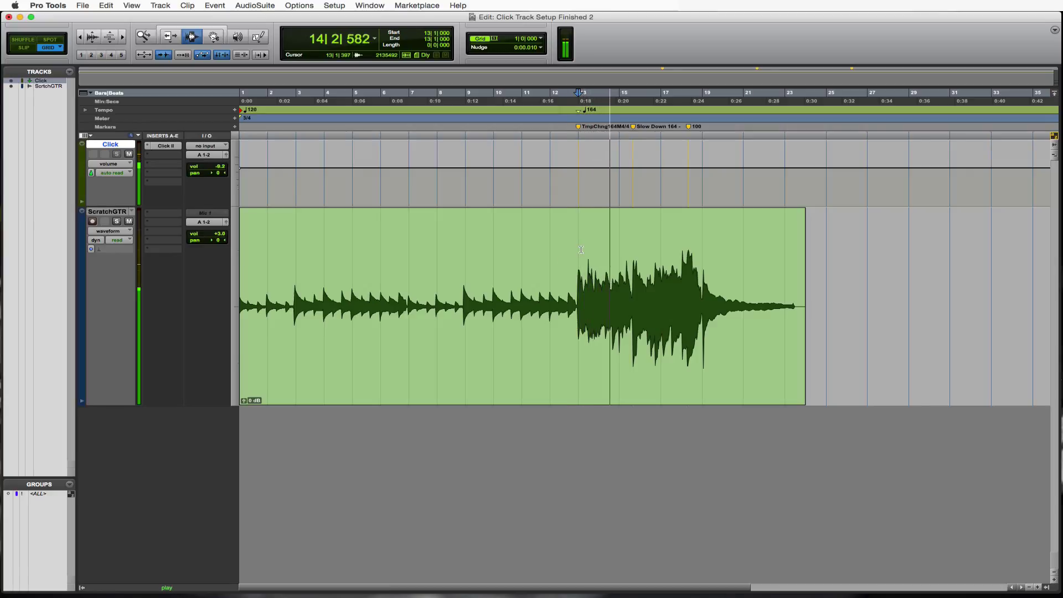
{"action": "key", "text": "space"}
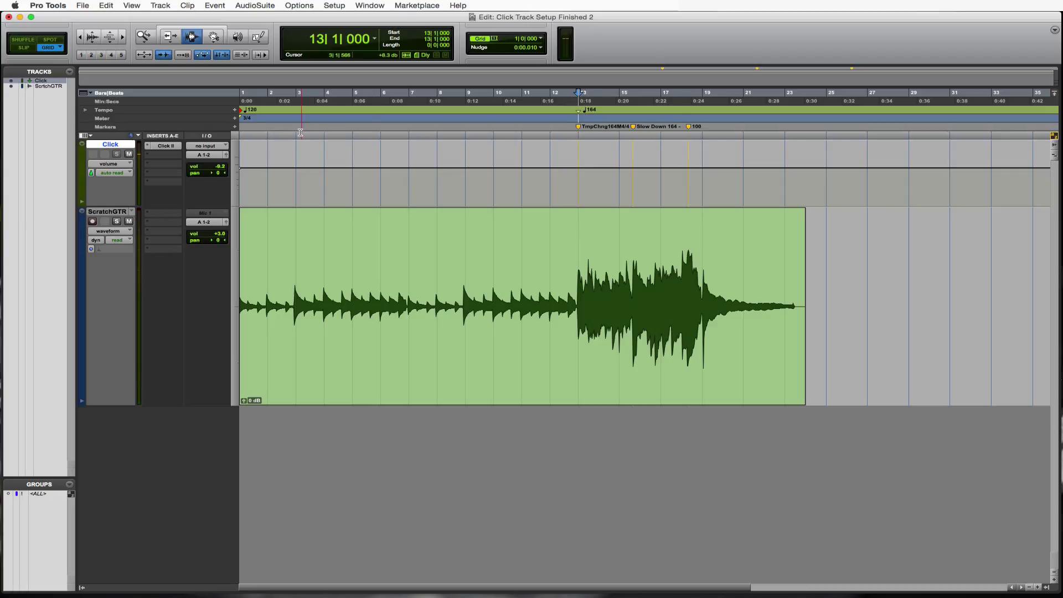
- Add a meter change to 4/4 at bar 13, snapped to the bar with a quarter-note click
{"action": "left_click", "coordinate": [236, 119]}
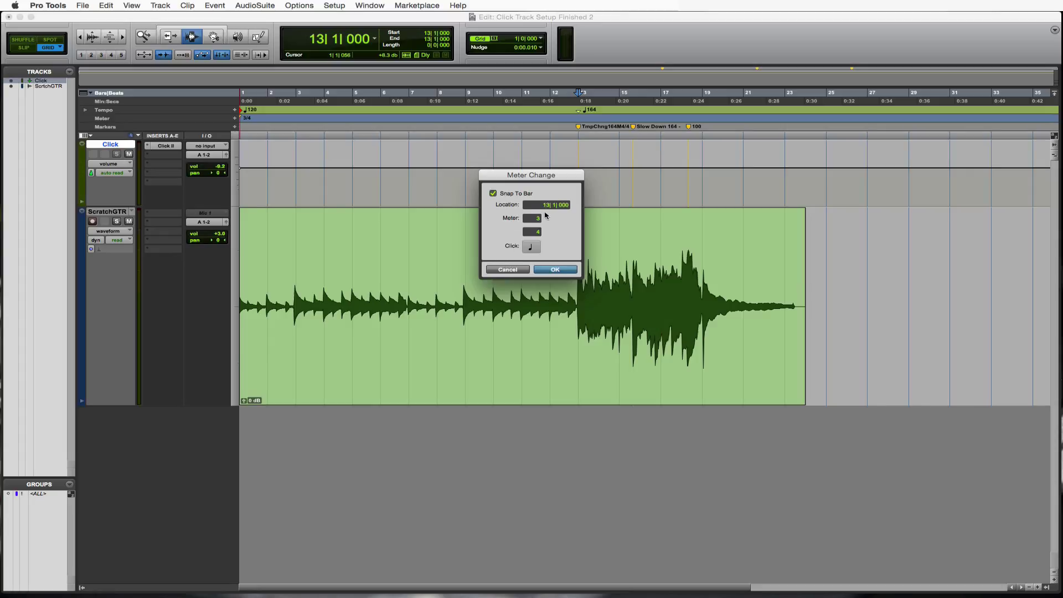
{"action": "type", "text": "4"}
{"action": "key", "text": "Return"}
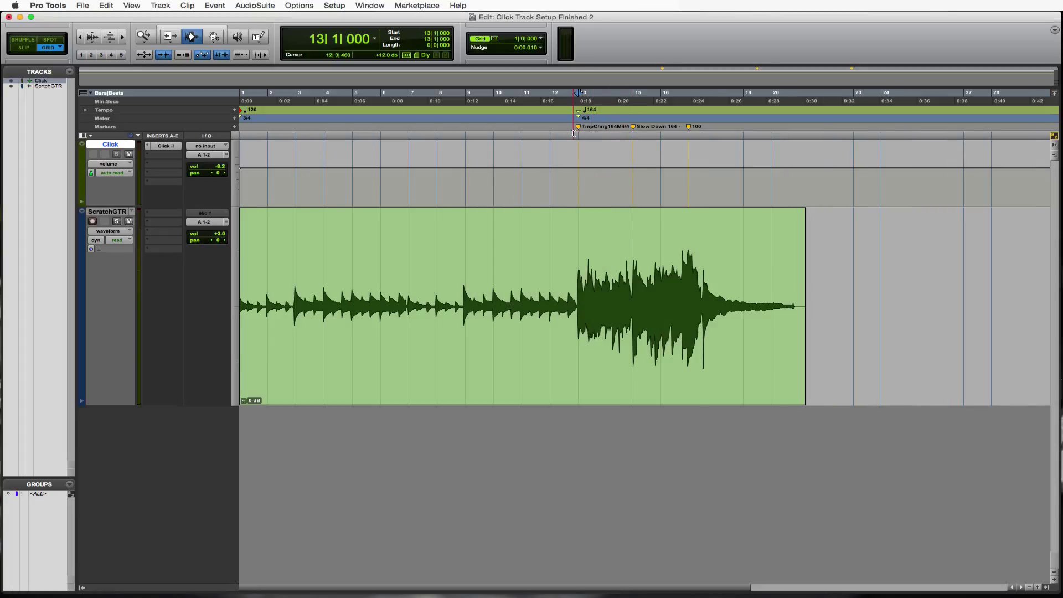
- Play the click with the scratch guitar from bar 13, and again from bar 12 to check the meter and tempo transition
{"action": "key", "text": "space"}
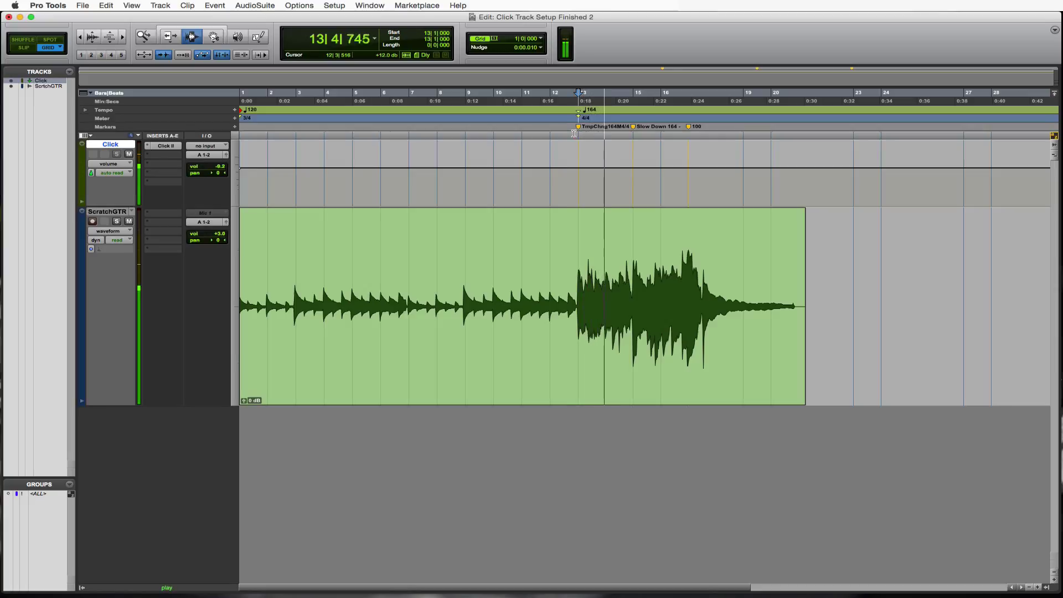
{"action": "key", "text": "space"}
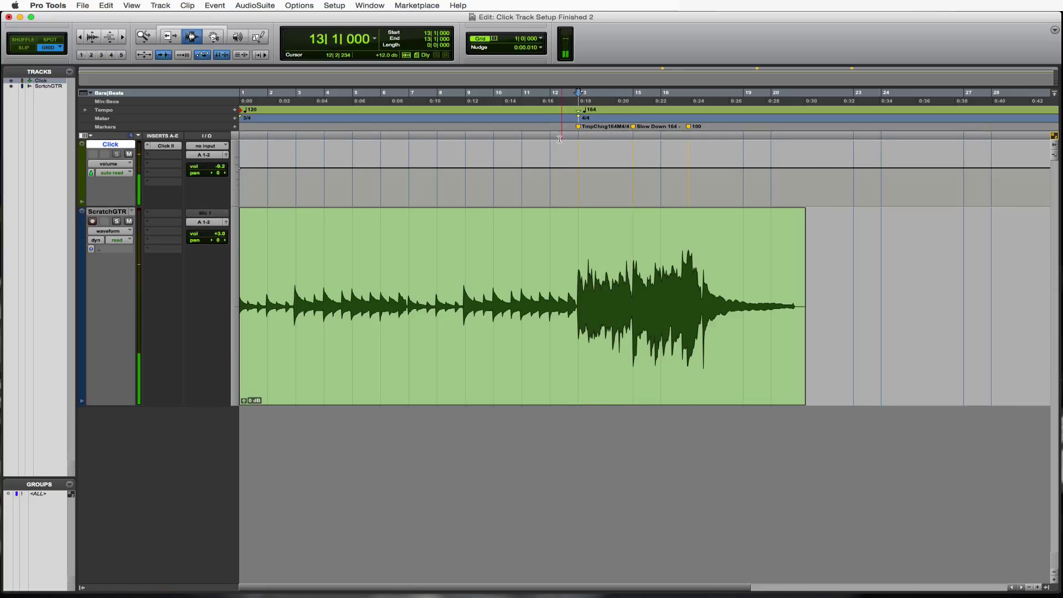
{"action": "left_click", "coordinate": [549, 145]}
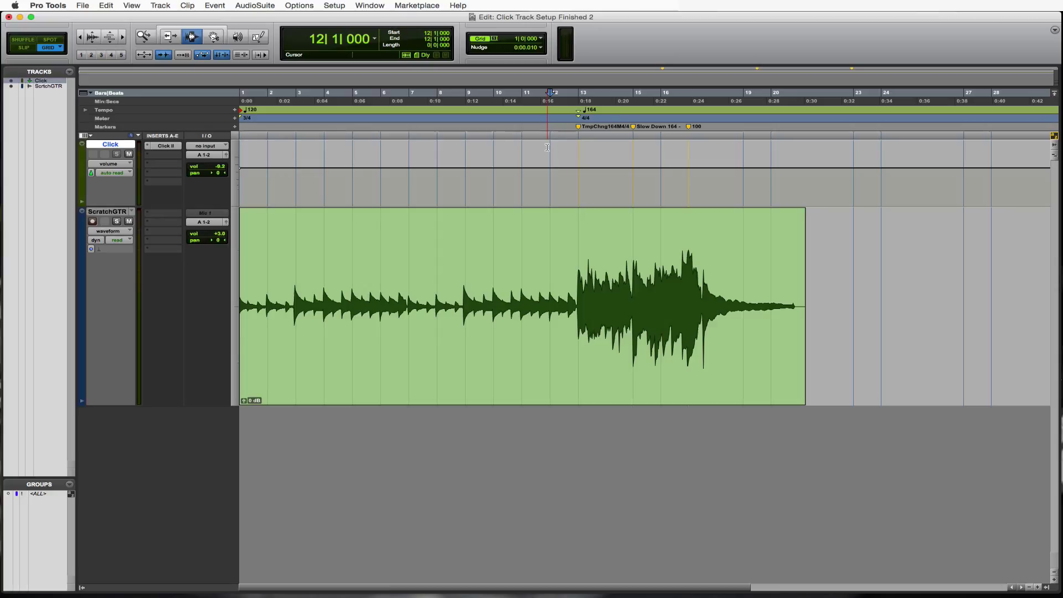
{"action": "key", "text": "space"}
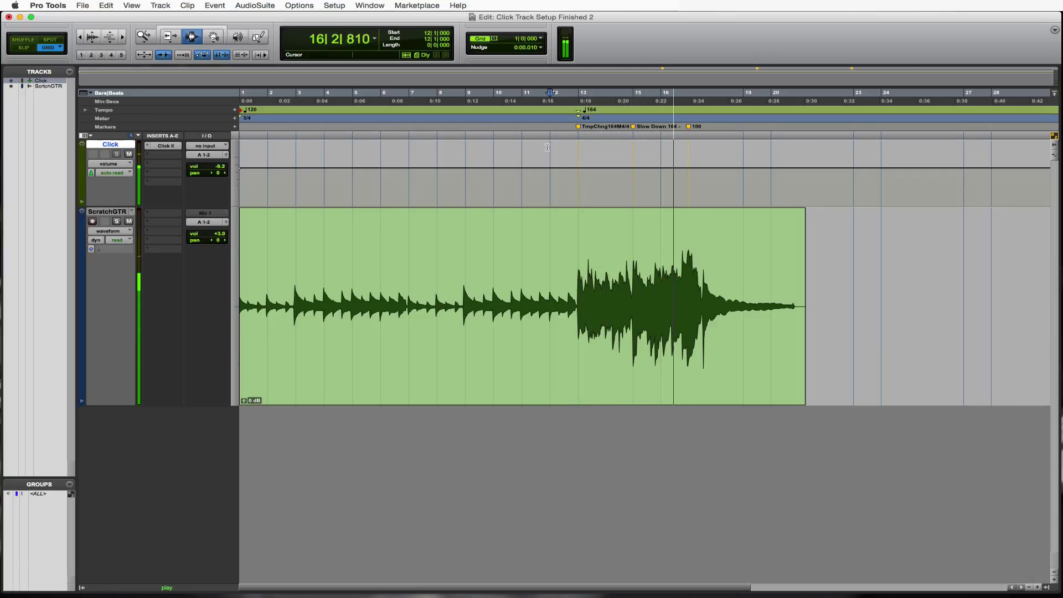
{"action": "key", "text": "space"}
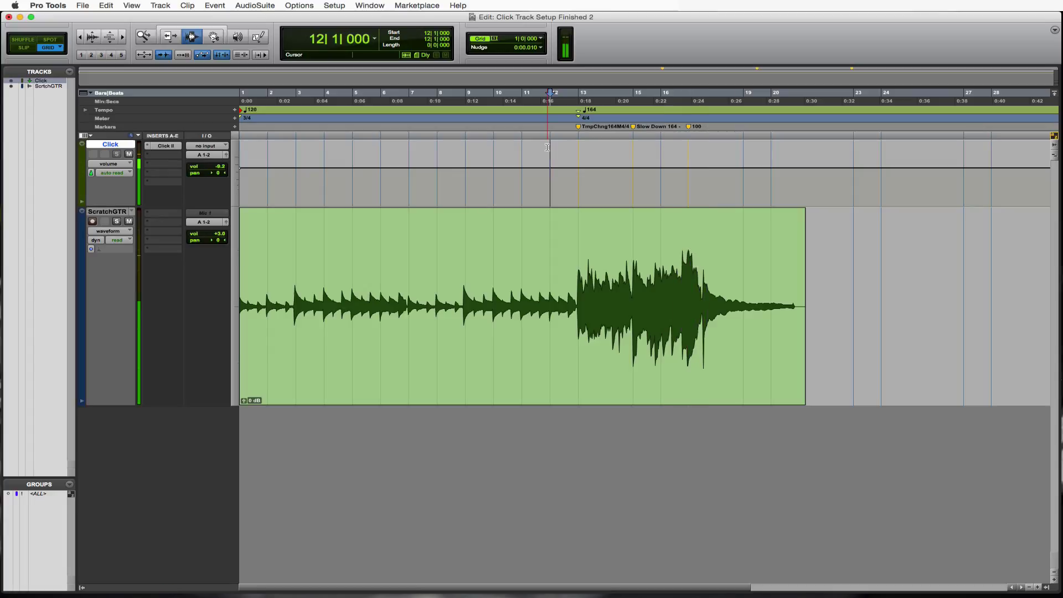
- Apply a parabolic tempo operation from bar 15 to bar 17, going from 164 to 100 BPM with curvature 0
{"action": "left_click", "coordinate": [645, 297]}
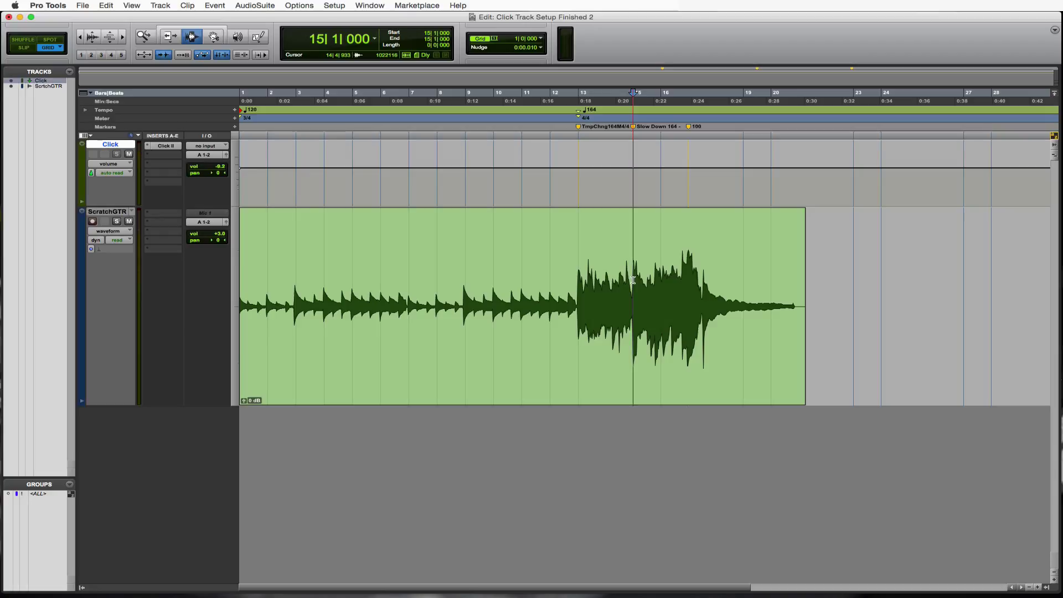
{"action": "mouse_move", "coordinate": [637, 284]}
{"action": "left_mouse_down"}
{"action": "mouse_move", "coordinate": [754, 281]}
{"action": "mouse_move", "coordinate": [639, 288]}
{"action": "left_mouse_up"}
{"action": "key", "text": "super+bracketright"}
{"action": "key", "text": "super+bracketright"}
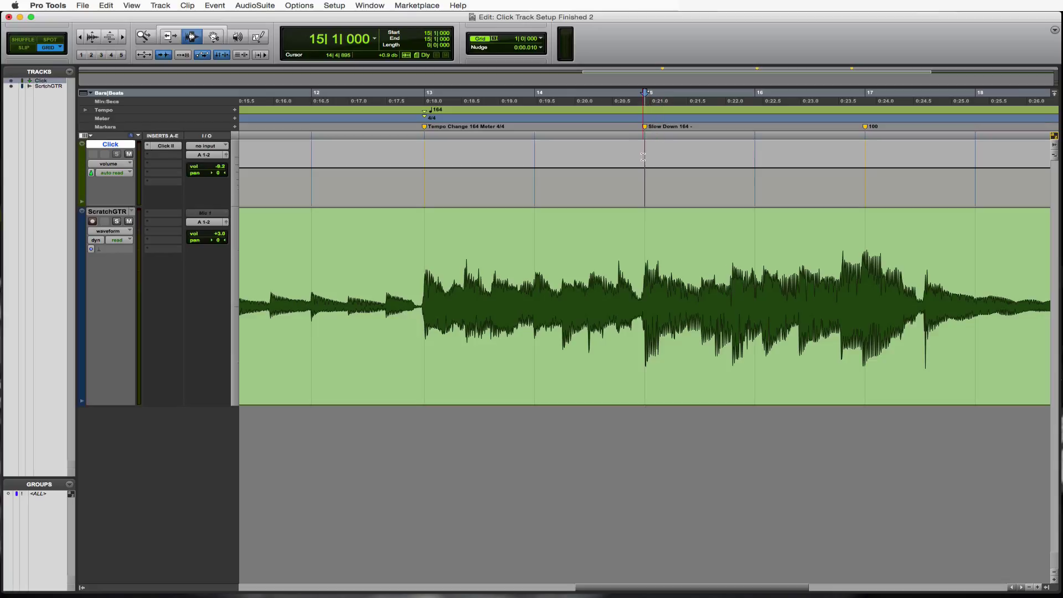
{"action": "left_click_drag", "start_coordinate": [646, 157], "coordinate": [644, 133]}
{"action": "left_click_drag", "start_coordinate": [648, 110], "coordinate": [846, 106]}
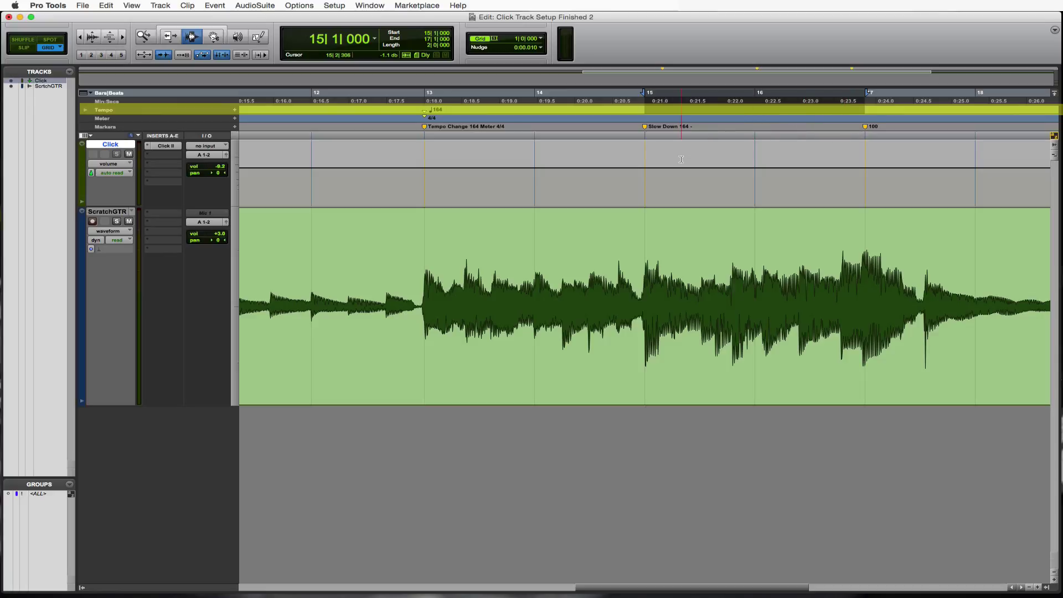
{"action": "left_click", "coordinate": [216, 5]}
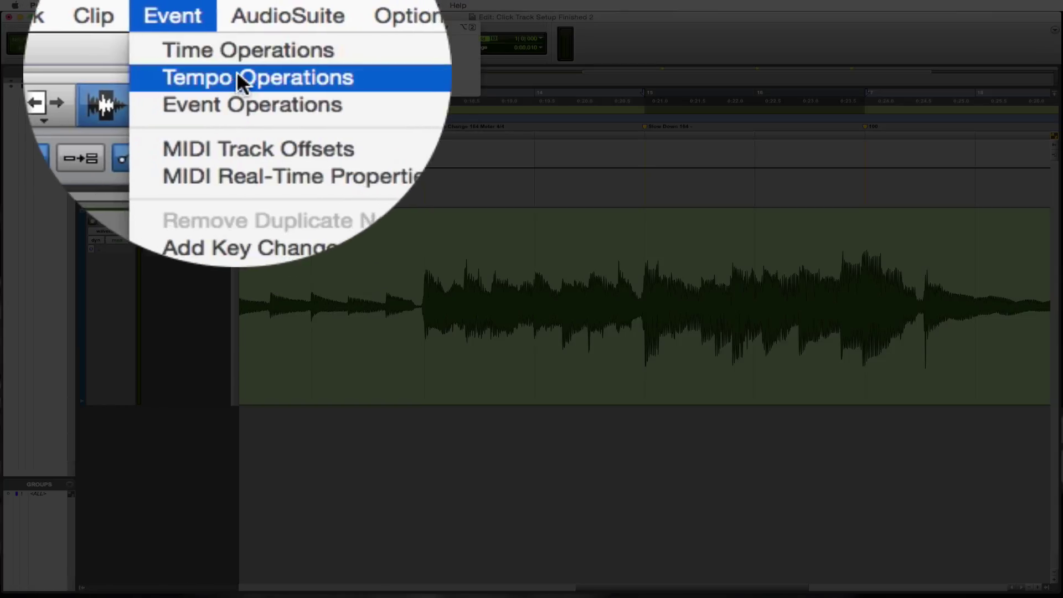
{"action": "mouse_move", "coordinate": [239, 80]}
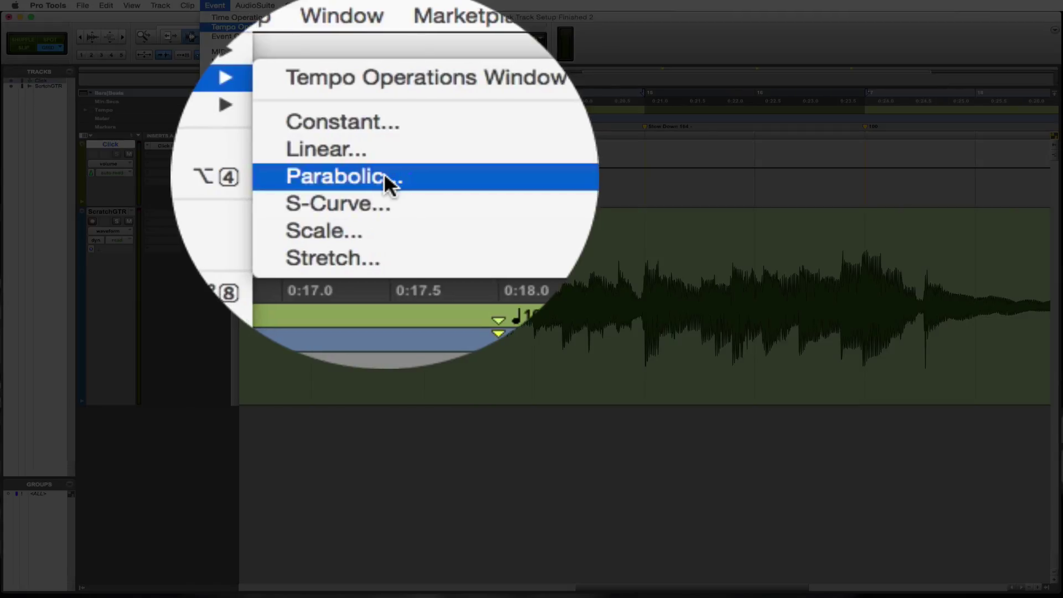
{"action": "left_click", "coordinate": [386, 64]}
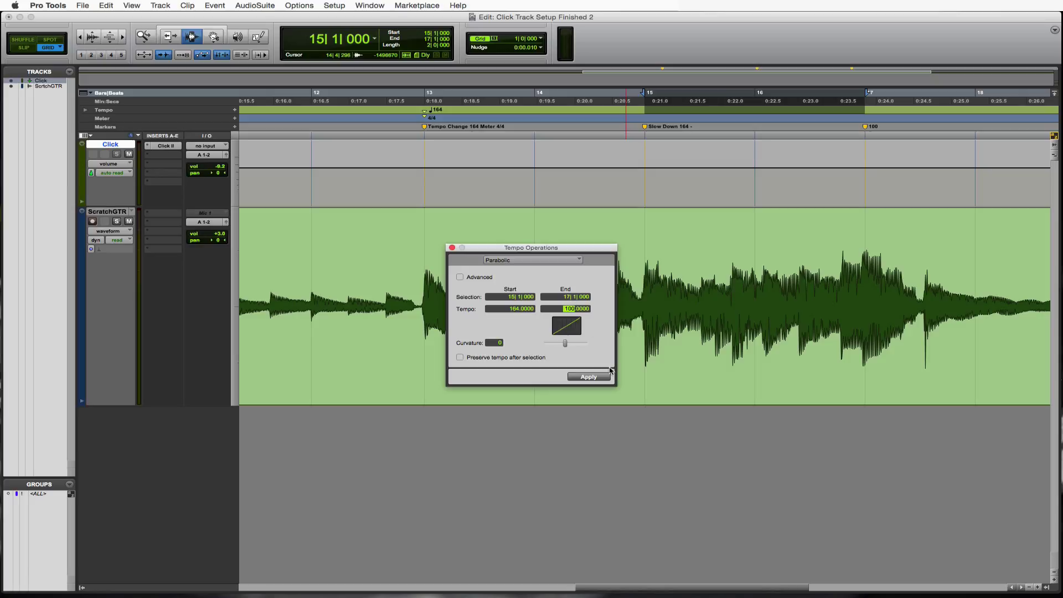
{"action": "left_click", "coordinate": [591, 377]}
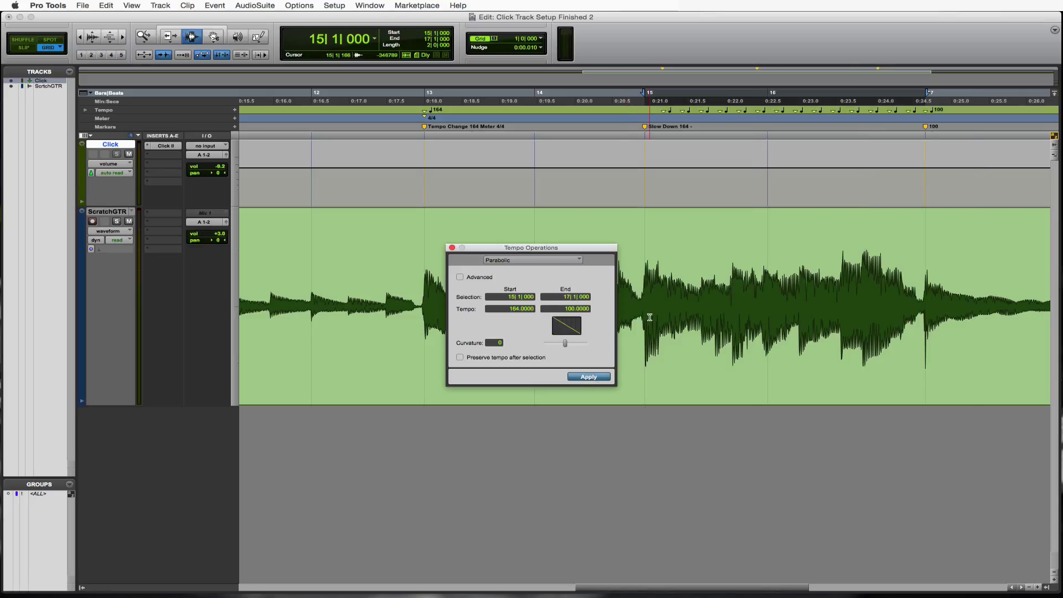
- Play from bar 13 to check that the click follows the guitar's slowdown
{"action": "left_click", "coordinate": [428, 176]}
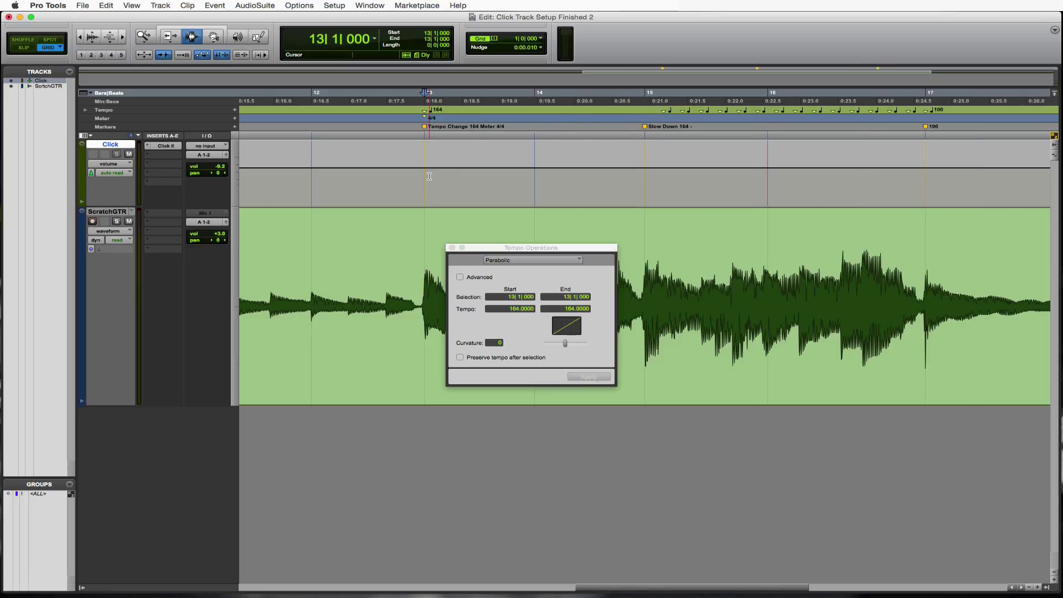
{"action": "key", "text": "space"}
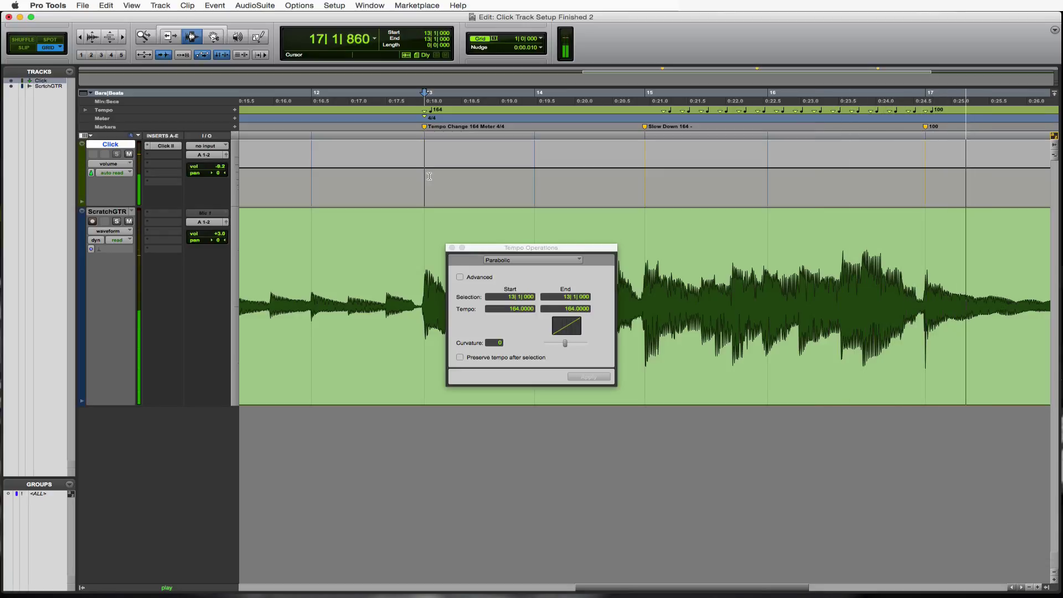
{"action": "key", "text": "space"}
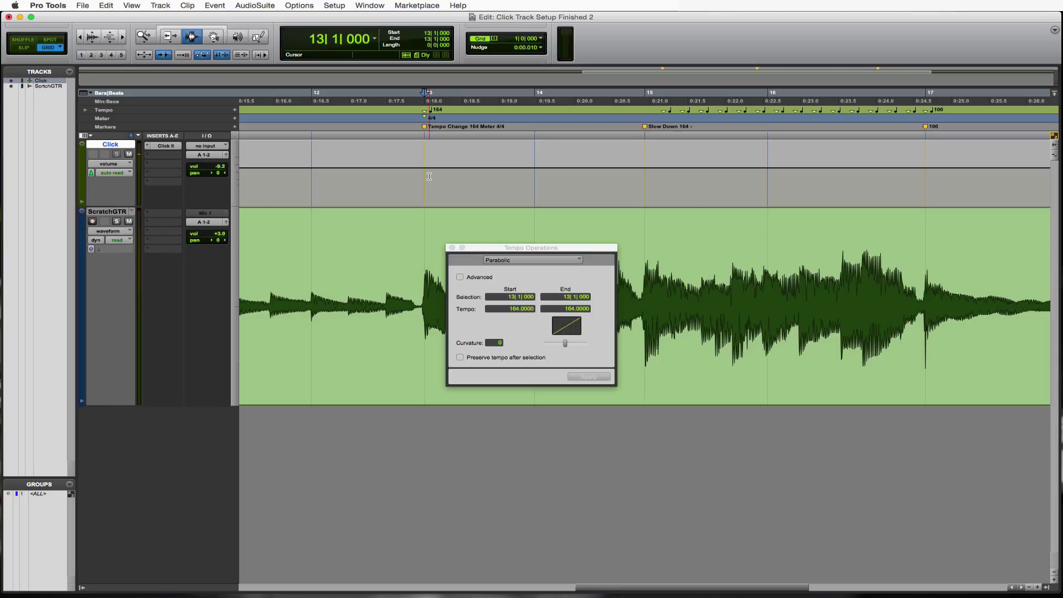
- Close the Tempo Operations window and place the playback cursor at bar 8 with the whole guitar clip in view
{"action": "key", "text": "super+bracketleft"}
{"action": "key", "text": "super+bracketleft"}
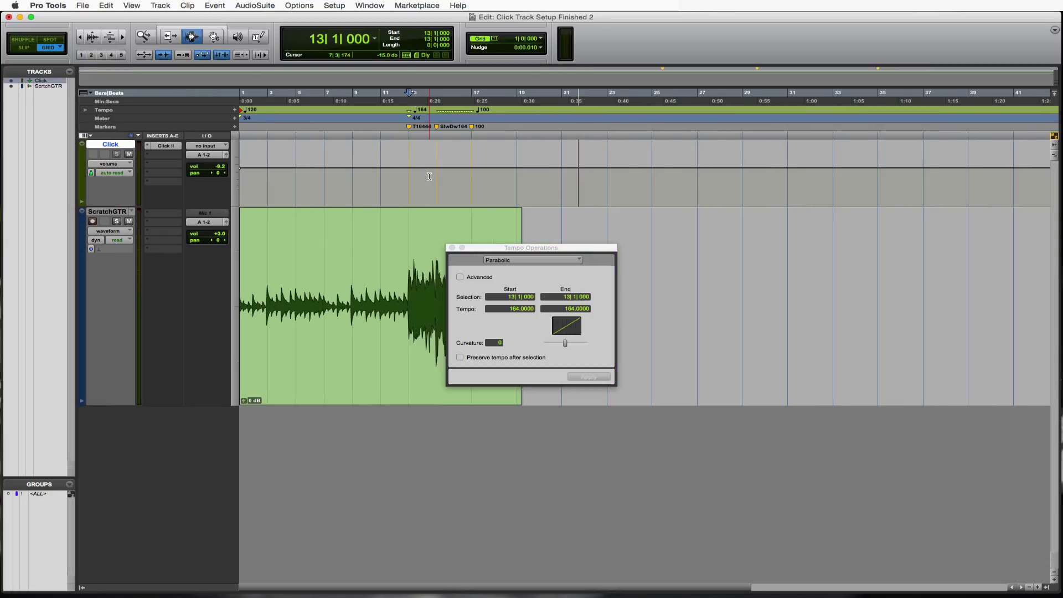
{"action": "key", "text": "Return"}
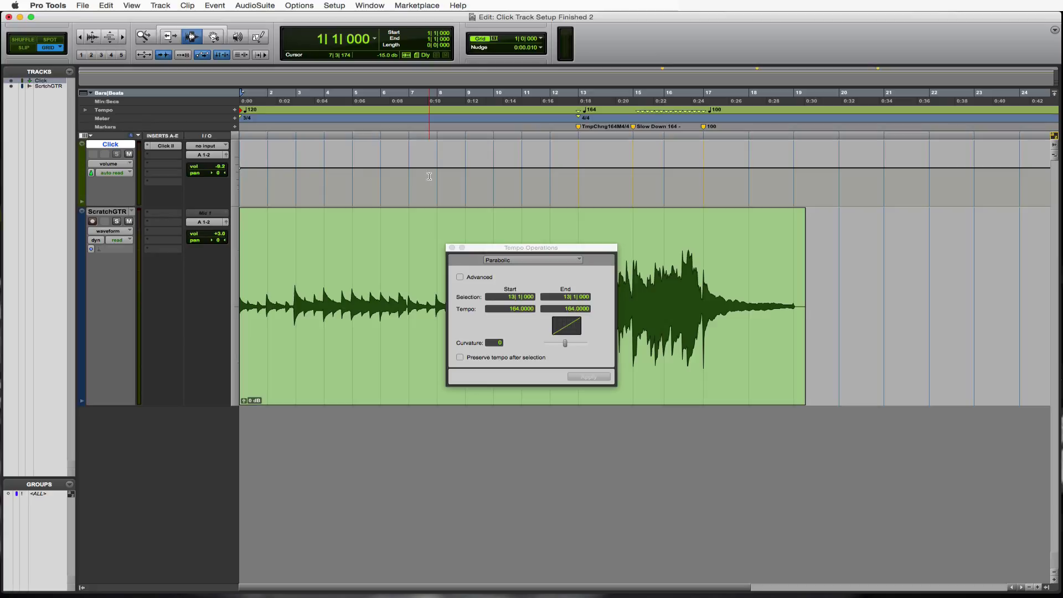
{"action": "left_click", "coordinate": [452, 248]}
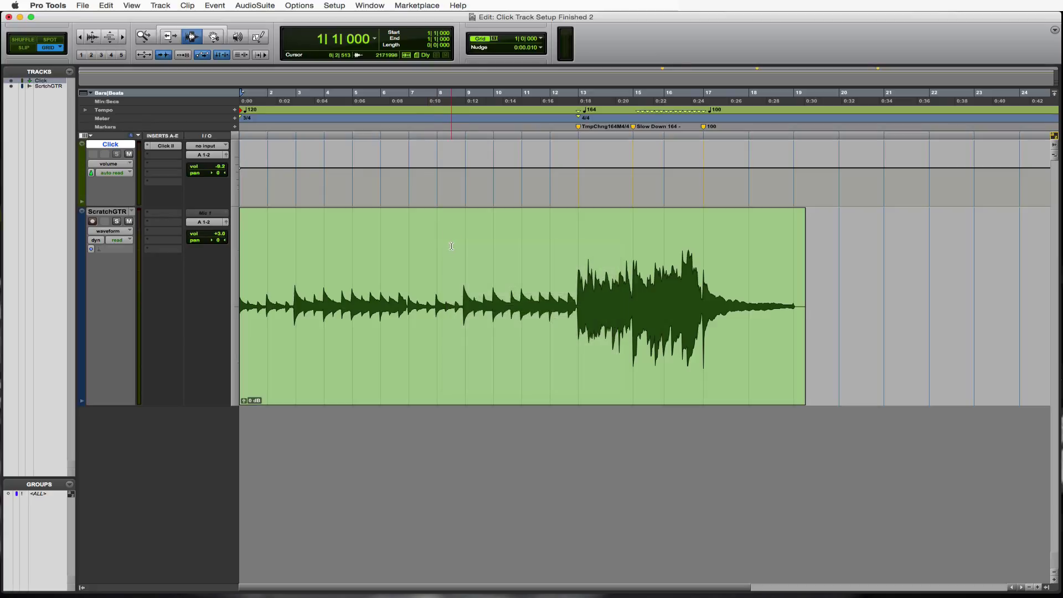
{"action": "left_click", "coordinate": [431, 172]}
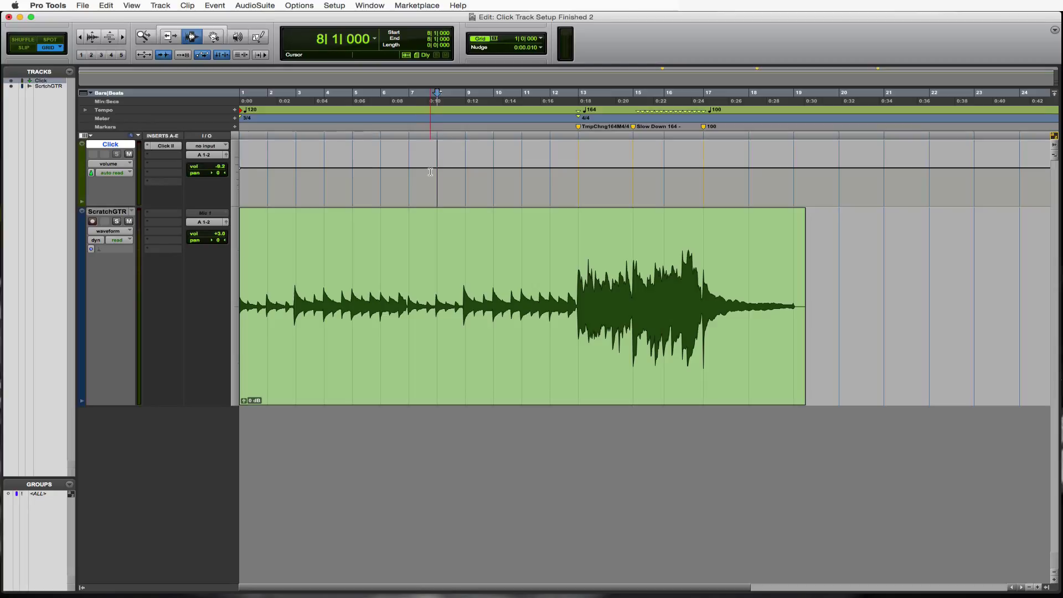